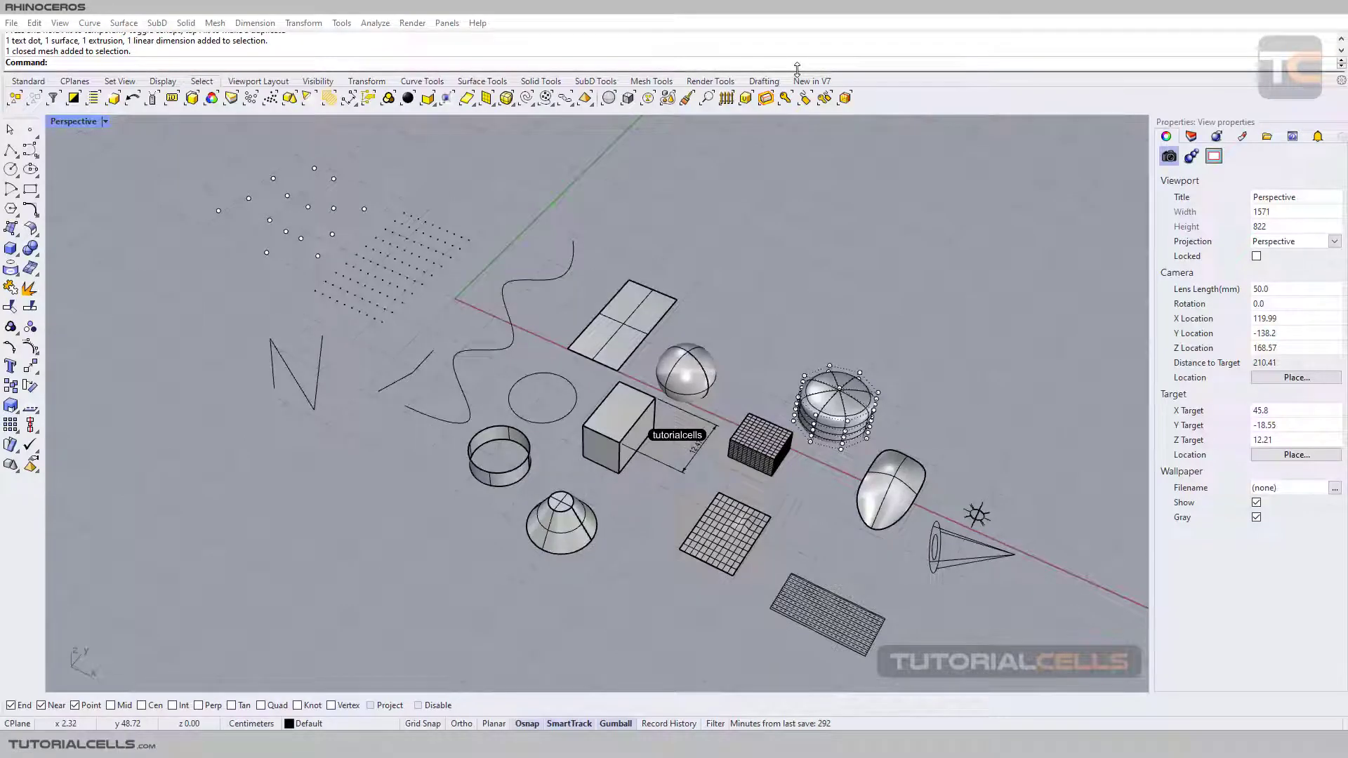
# Orbit the Perspective view and select the sphere.
pyautogui.moveTo(763, 320); pyautogui.dragTo(727, 313, button='right')
pyautogui.scroll(4, 719, 333)
pyautogui.scroll(-4, 726, 312)
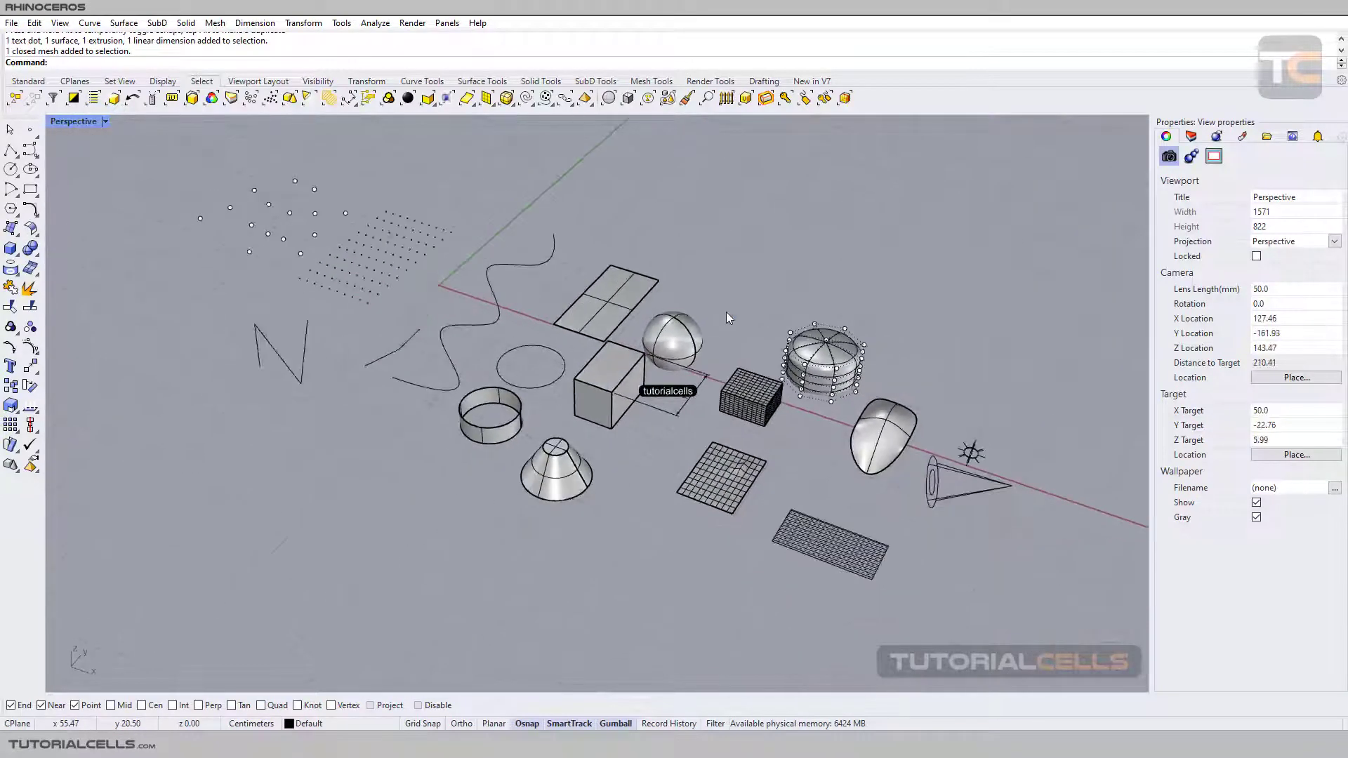
pyautogui.click(685, 336)
# Pick two control points on the pumpkin SubD, deselect them, and hide its points with PointsOff.
pyautogui.click(814, 352)
pyautogui.click(785, 303)
pyautogui.click(37, 350)
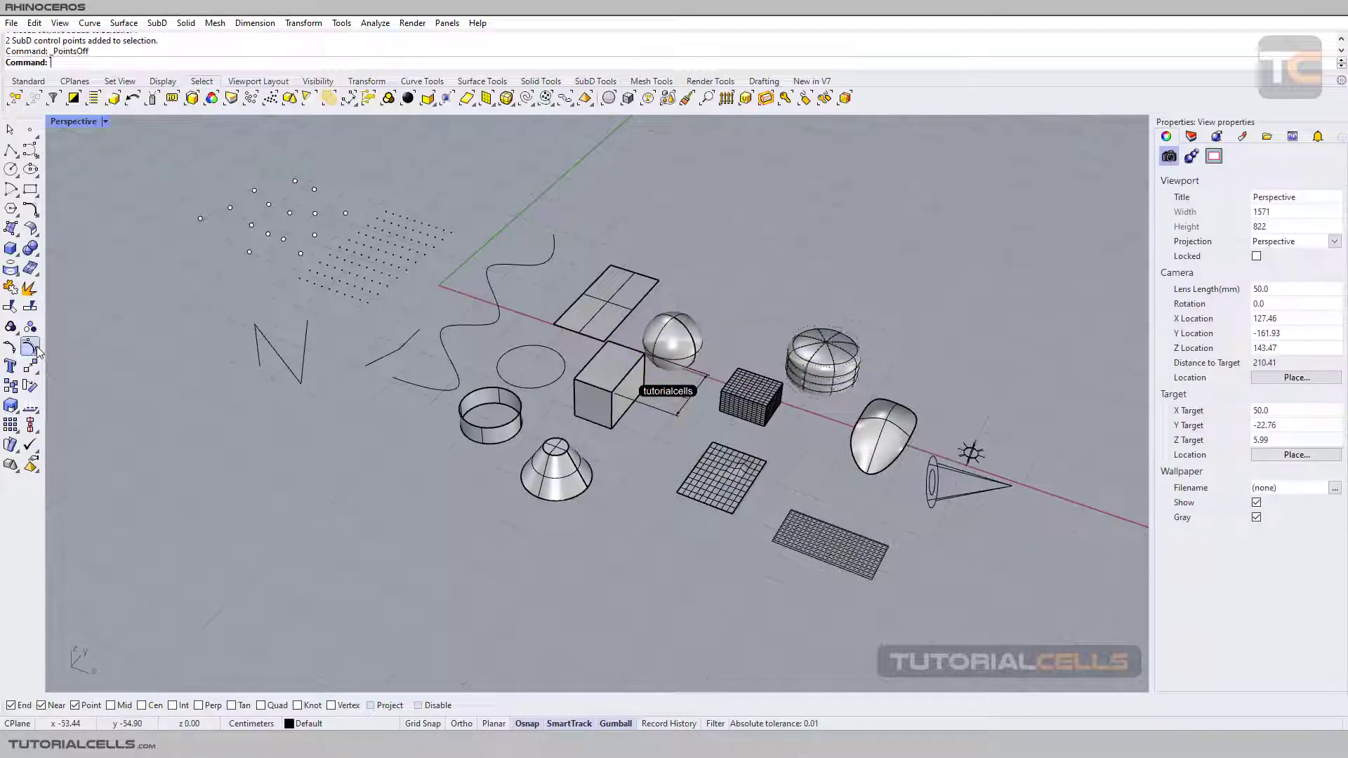
pyautogui.scroll(4, 804, 403)
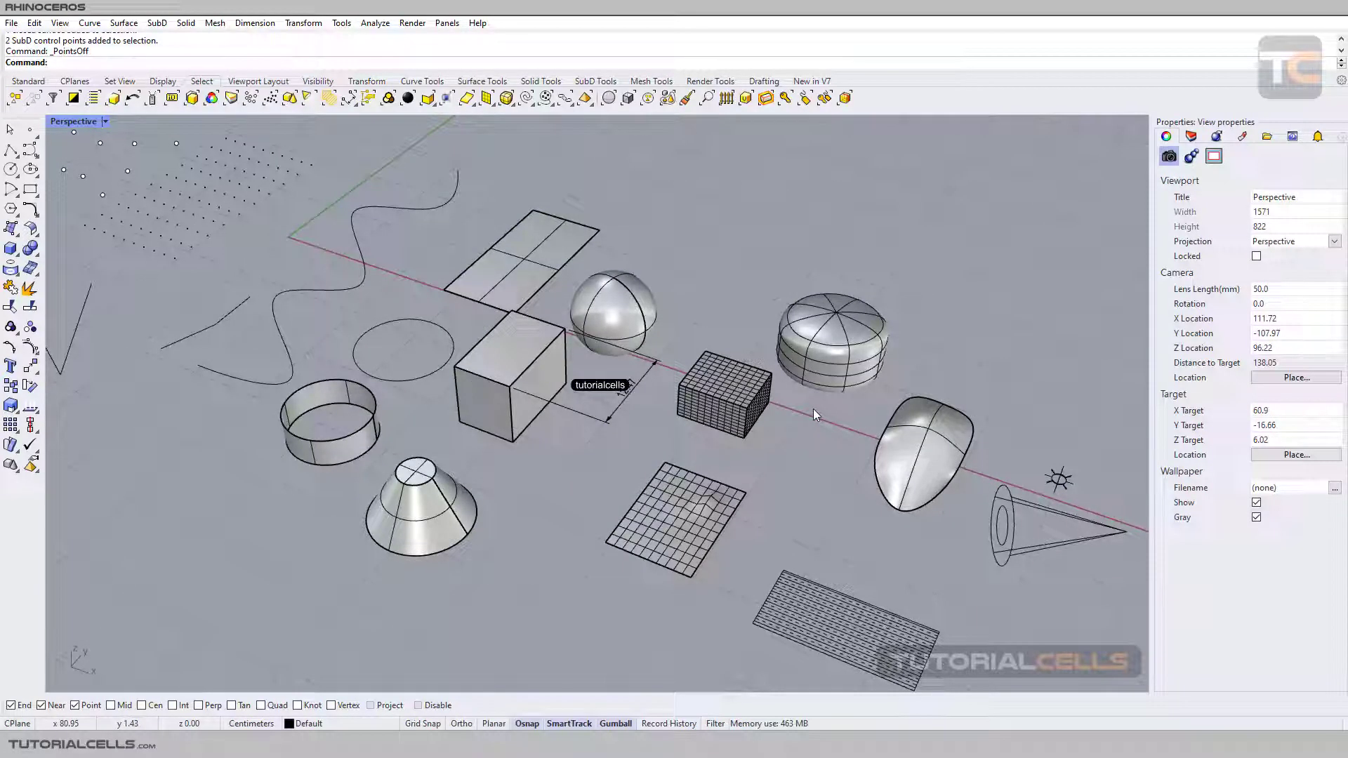
# Gumball-move the tutorialcells text dot in front of the mesh box, pick the meshes, and open the Selection Filter.
pyautogui.click(600, 385)
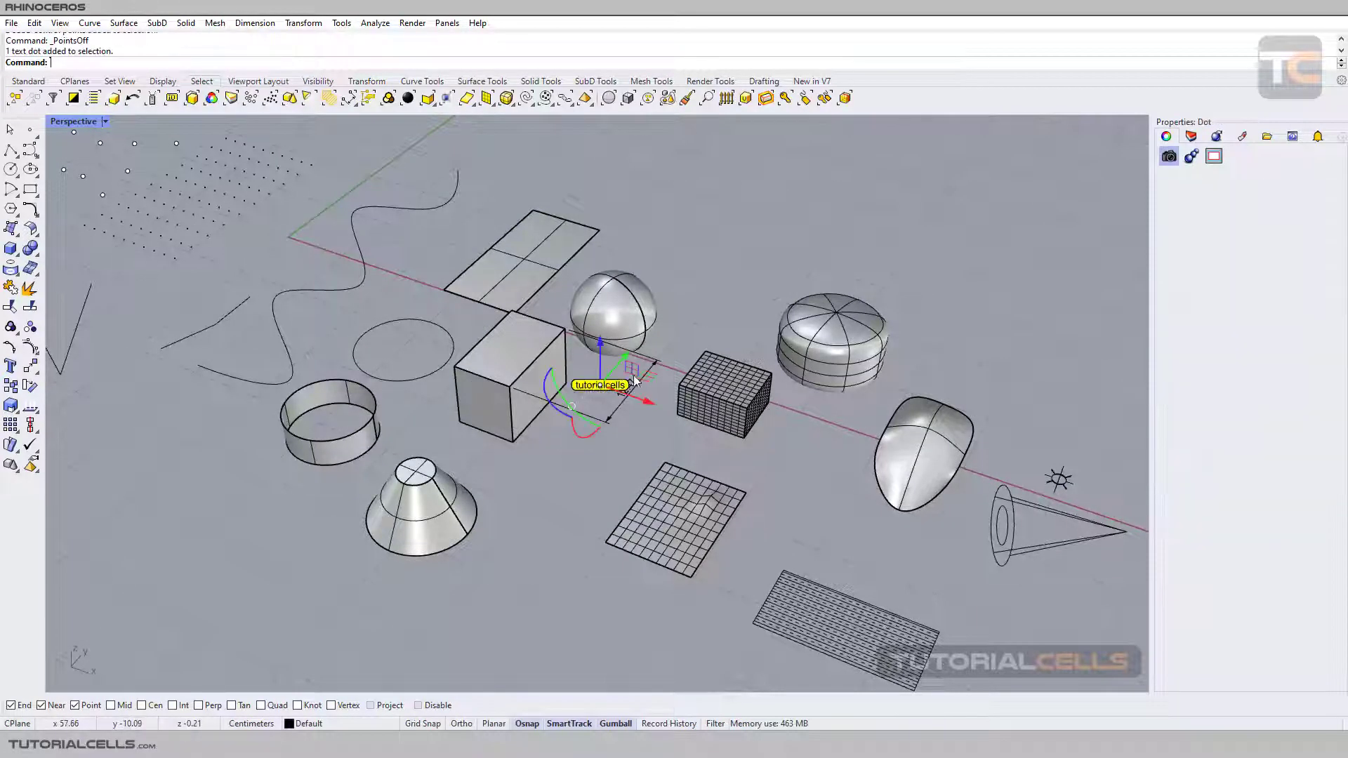
pyautogui.moveTo(645, 377); pyautogui.dragTo(821, 451)
pyautogui.click(680, 489)
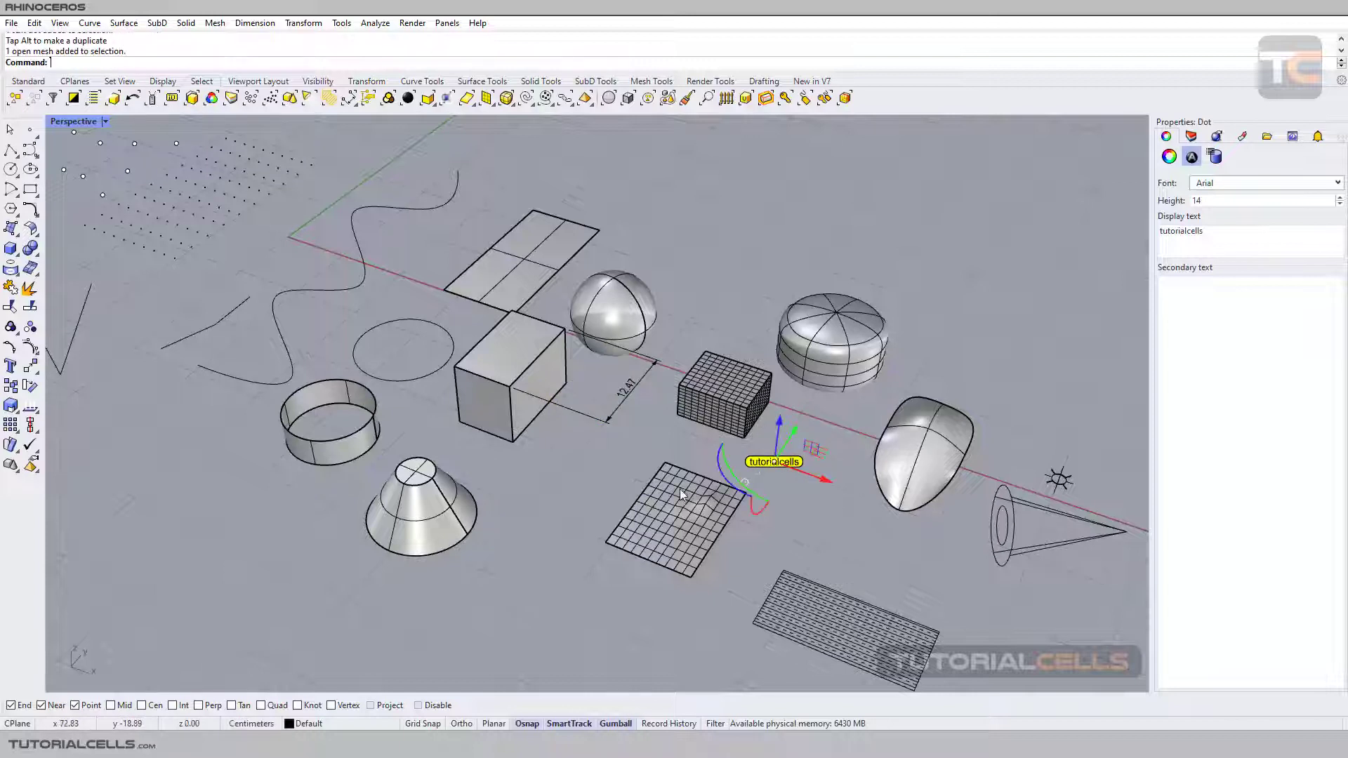
pyautogui.click(721, 424)
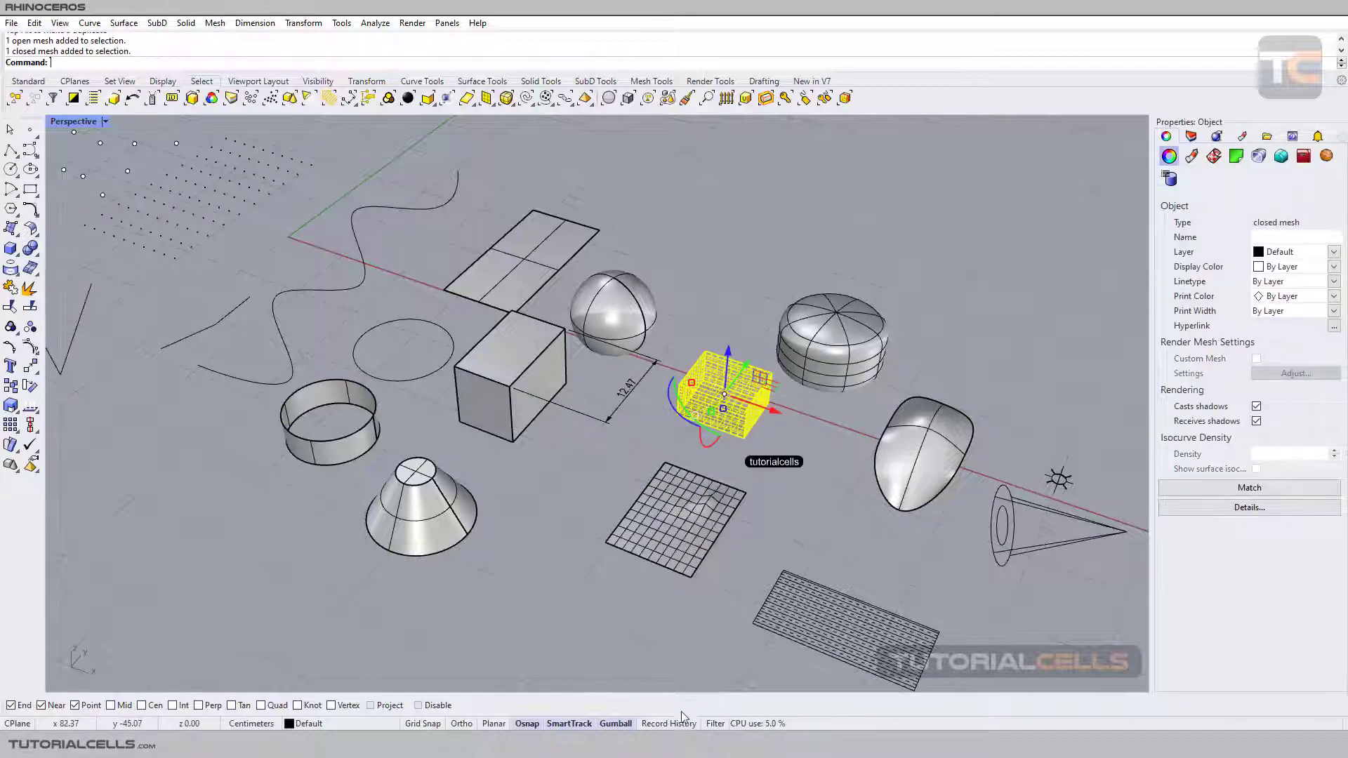
pyautogui.click(715, 723)
pyautogui.moveTo(371, 583); pyautogui.dragTo(363, 583)
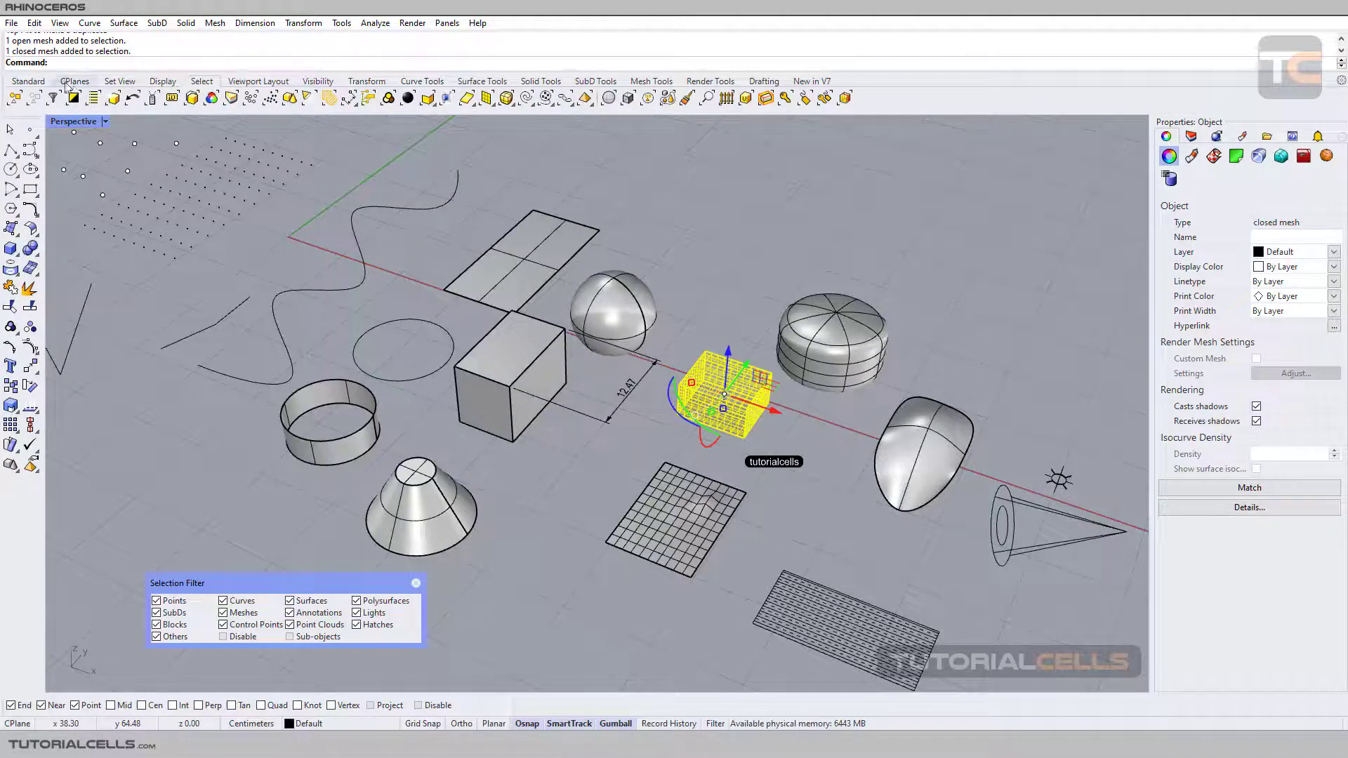
# Show the Standard toolbar and select the pumpkin SubD, egg SubD, hatch, mesh grid and mesh box in turn.
pyautogui.click(42, 81)
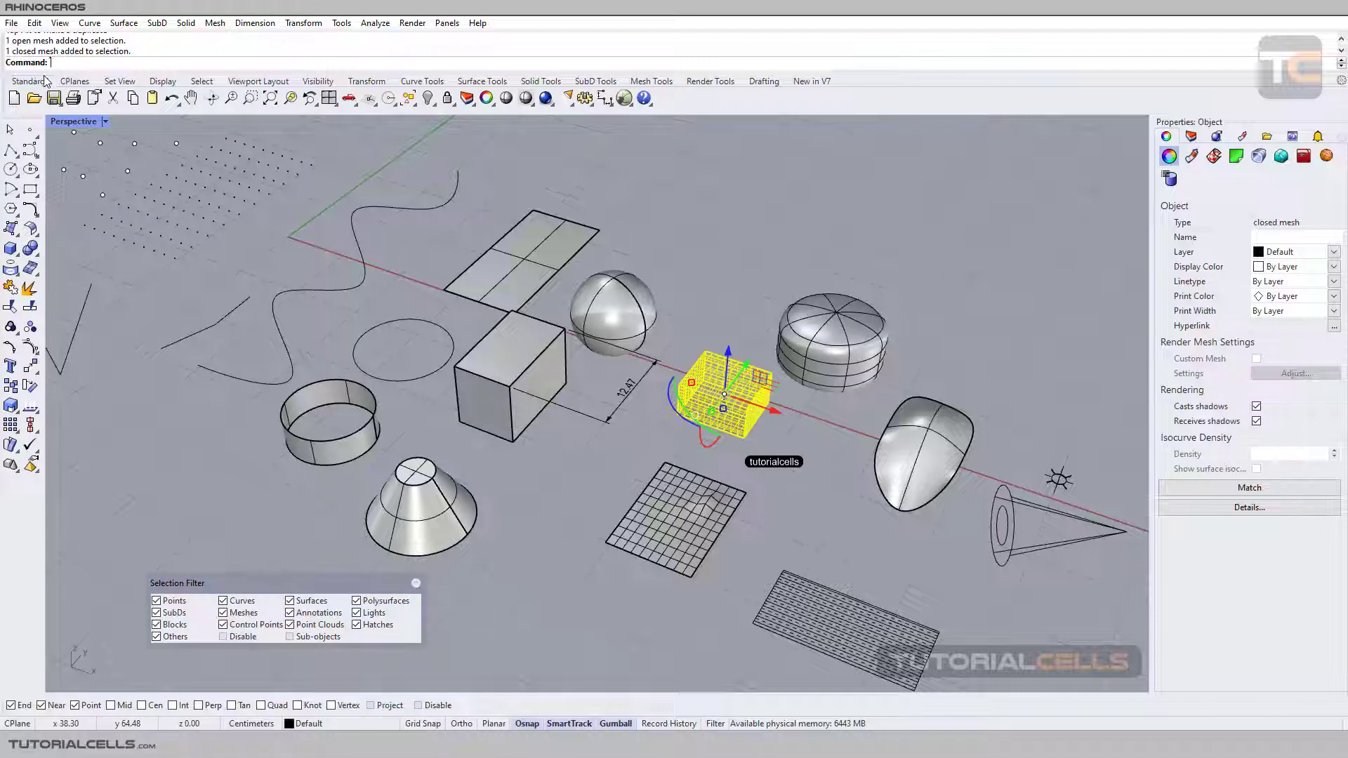
pyautogui.click(833, 340)
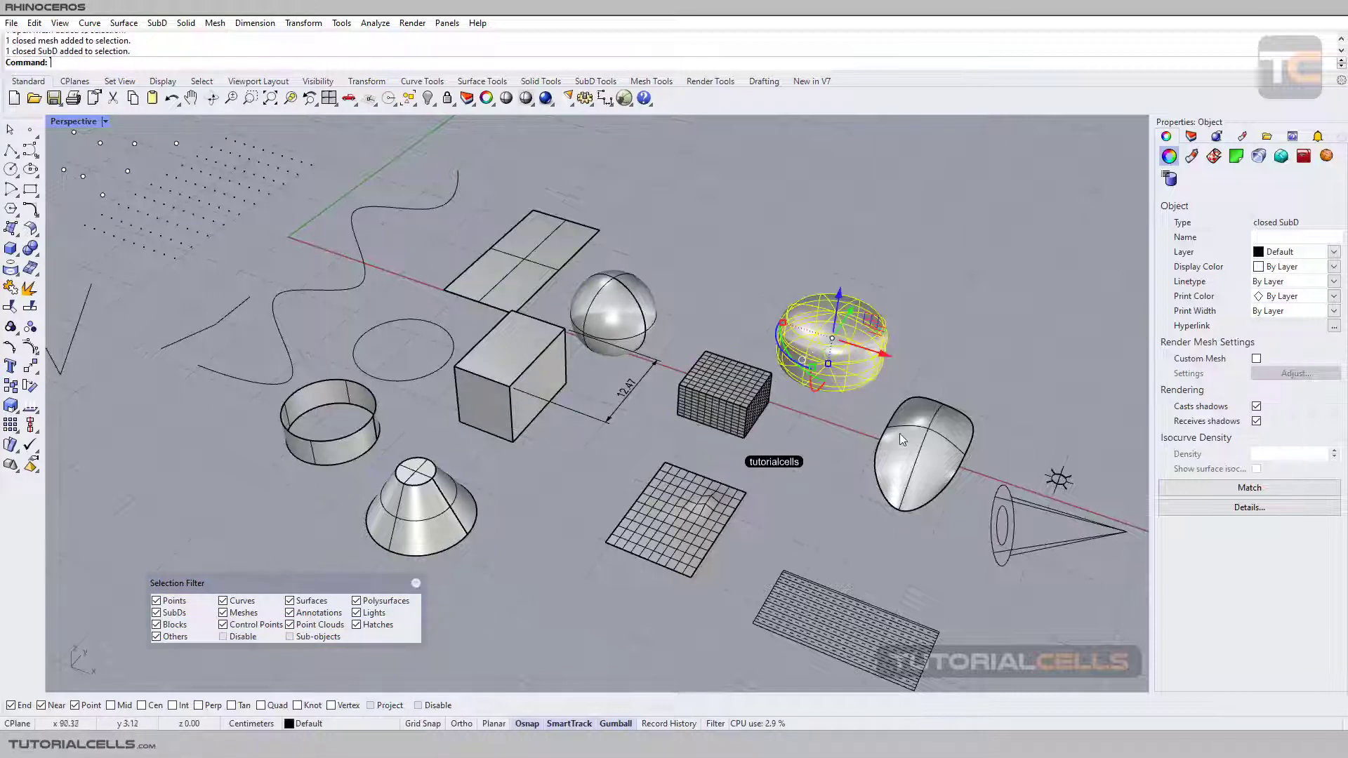
pyautogui.click(908, 448)
pyautogui.click(829, 604)
pyautogui.click(710, 535)
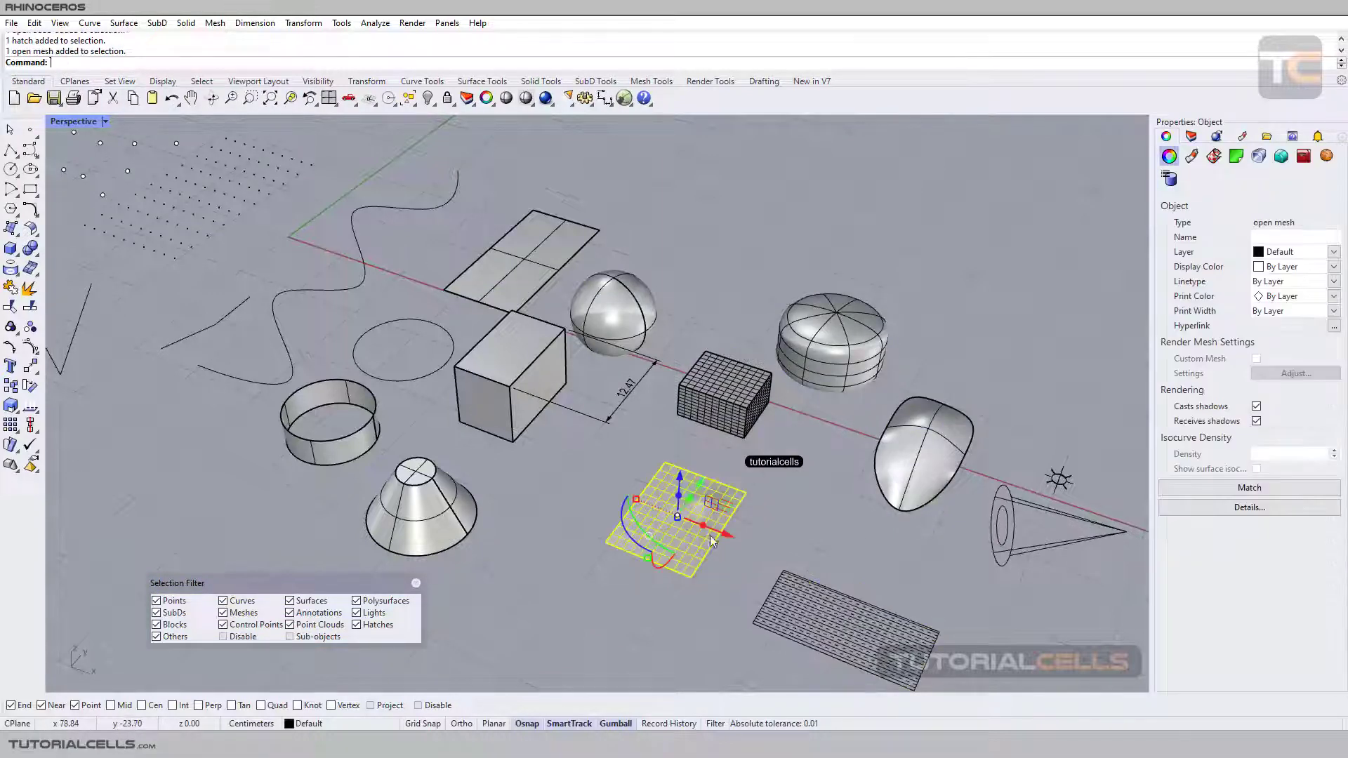
pyautogui.click(711, 406)
# Pick the sphere, box, cone and cylinder ring, shift the filter panel left, then select the pumpkin SubD.
pyautogui.click(833, 340)
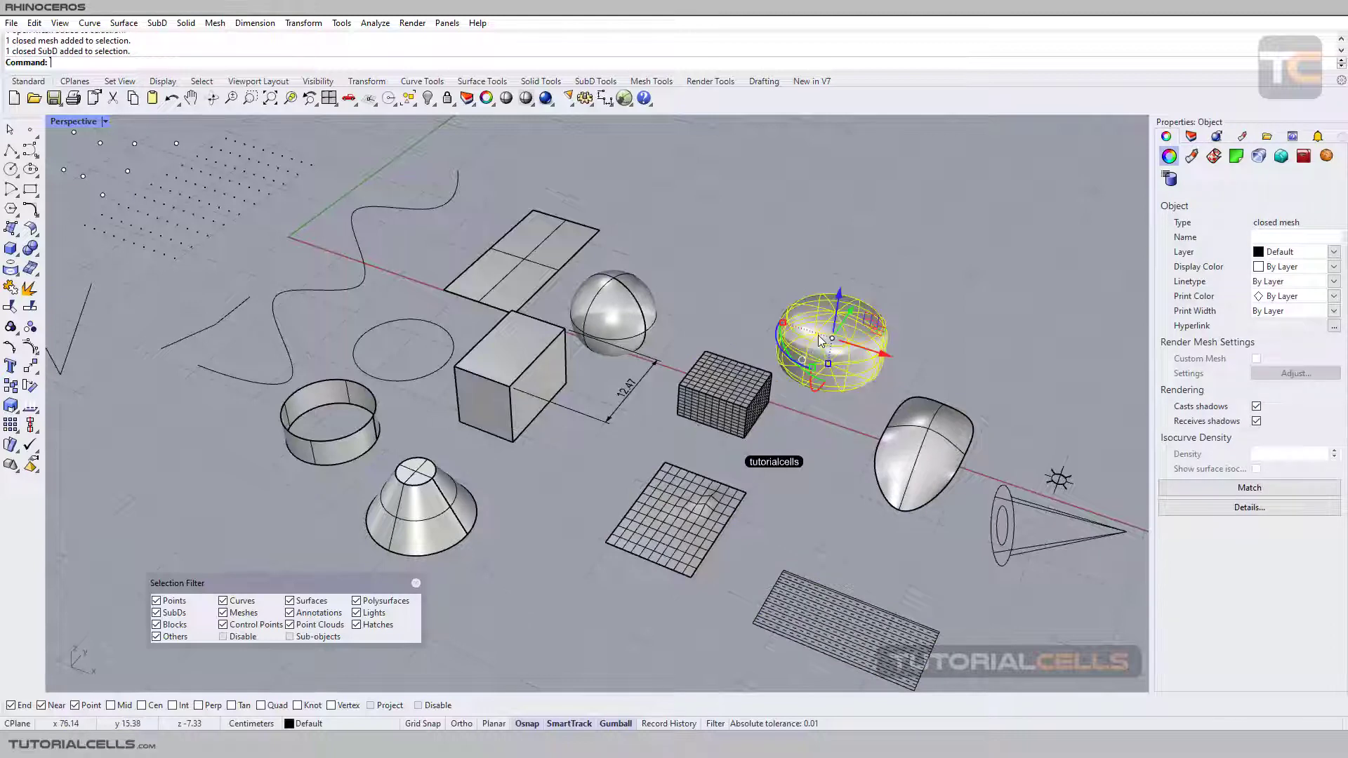
pyautogui.click(613, 313)
pyautogui.click(511, 383)
pyautogui.click(421, 469)
pyautogui.click(359, 441)
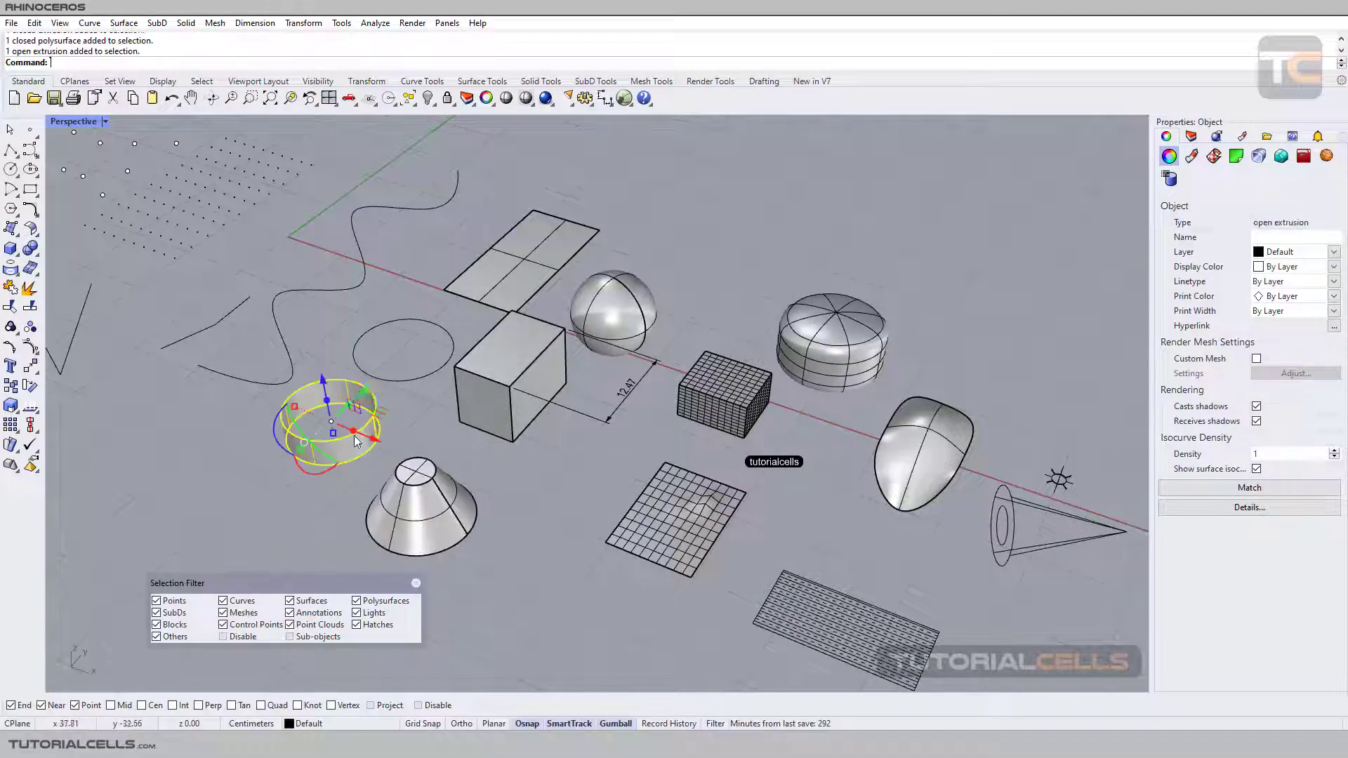
pyautogui.click(333, 258)
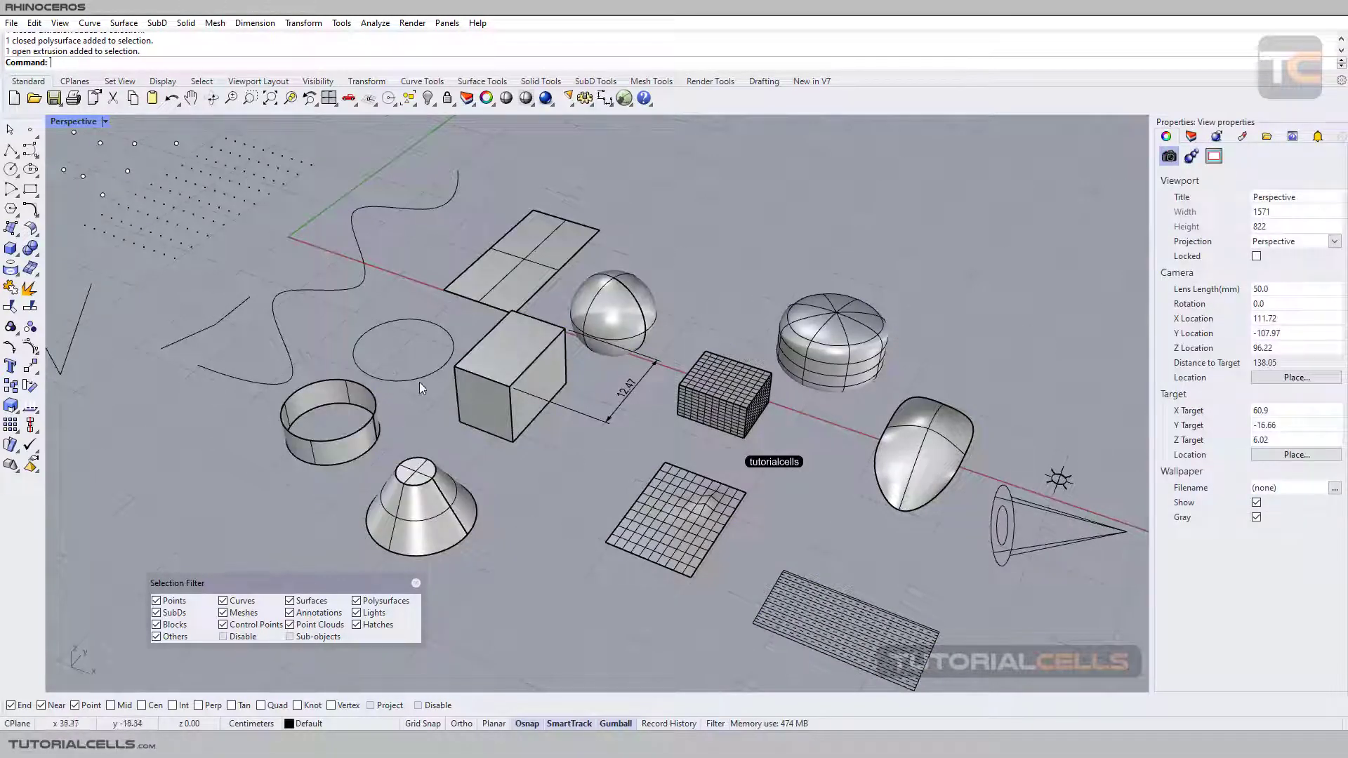
pyautogui.moveTo(306, 584); pyautogui.dragTo(287, 578)
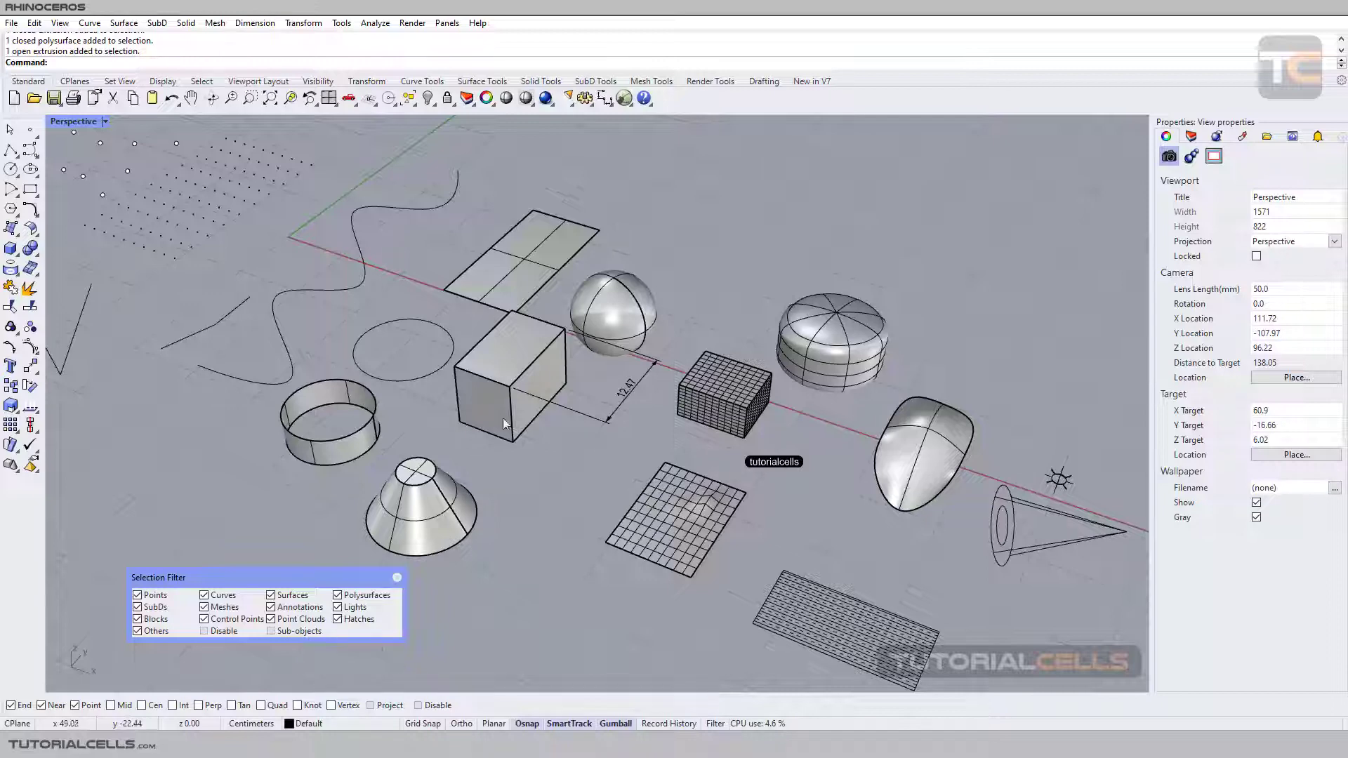
pyautogui.click(825, 323)
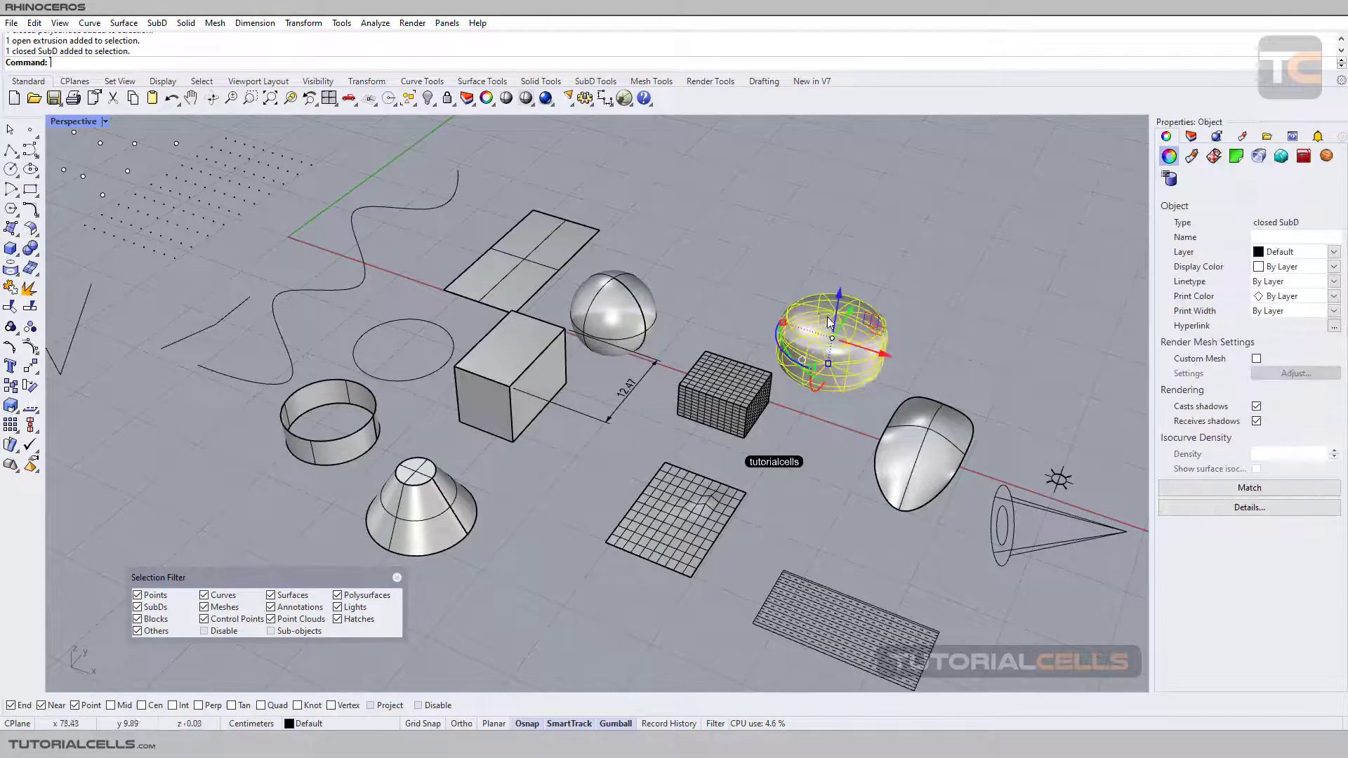
# Shift-add the sphere, box and cone, Ctrl-remove the cone and box, then clear with Esc.
pyautogui.keyDown('shift'); pyautogui.click(627, 301); pyautogui.keyUp('shift')
pyautogui.keyDown('shift'); pyautogui.click(529, 343); pyautogui.keyUp('shift')
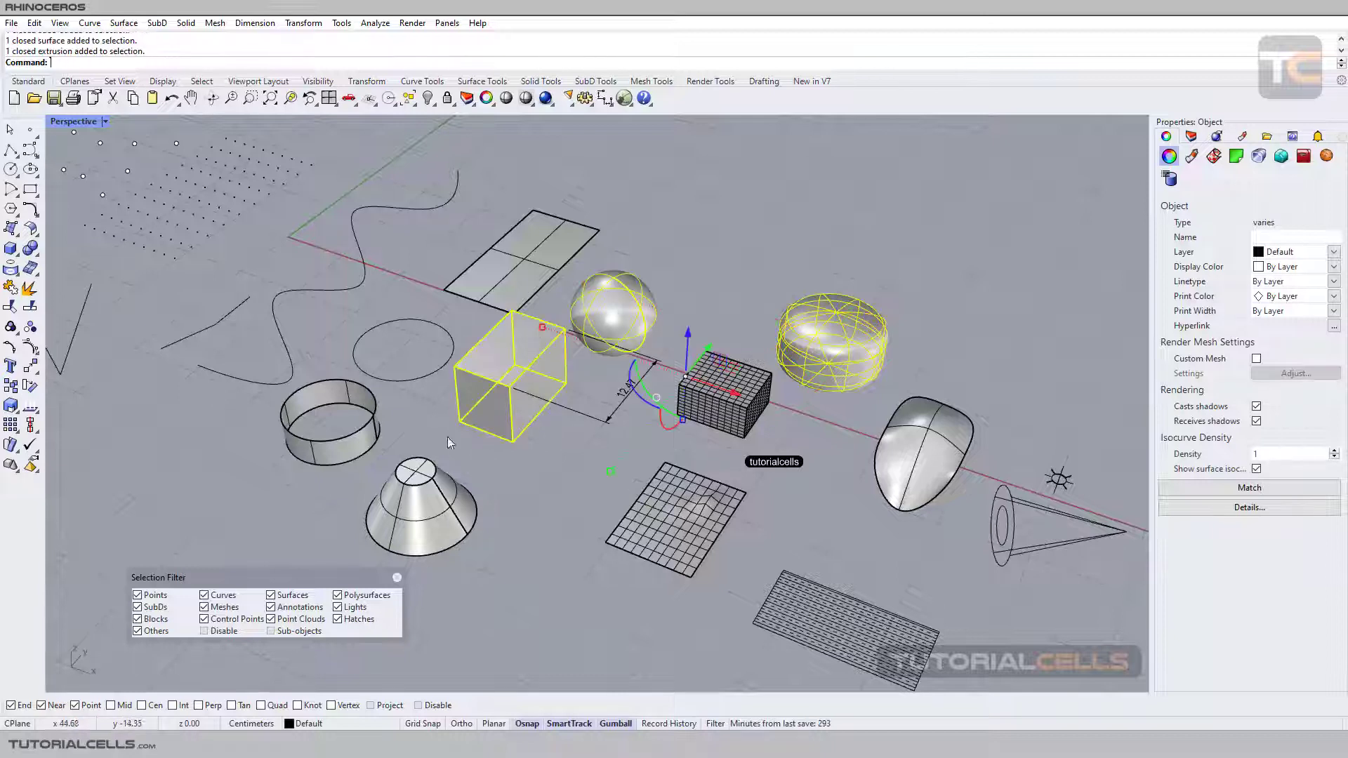
pyautogui.keyDown('shift'); pyautogui.click(430, 497); pyautogui.keyUp('shift')
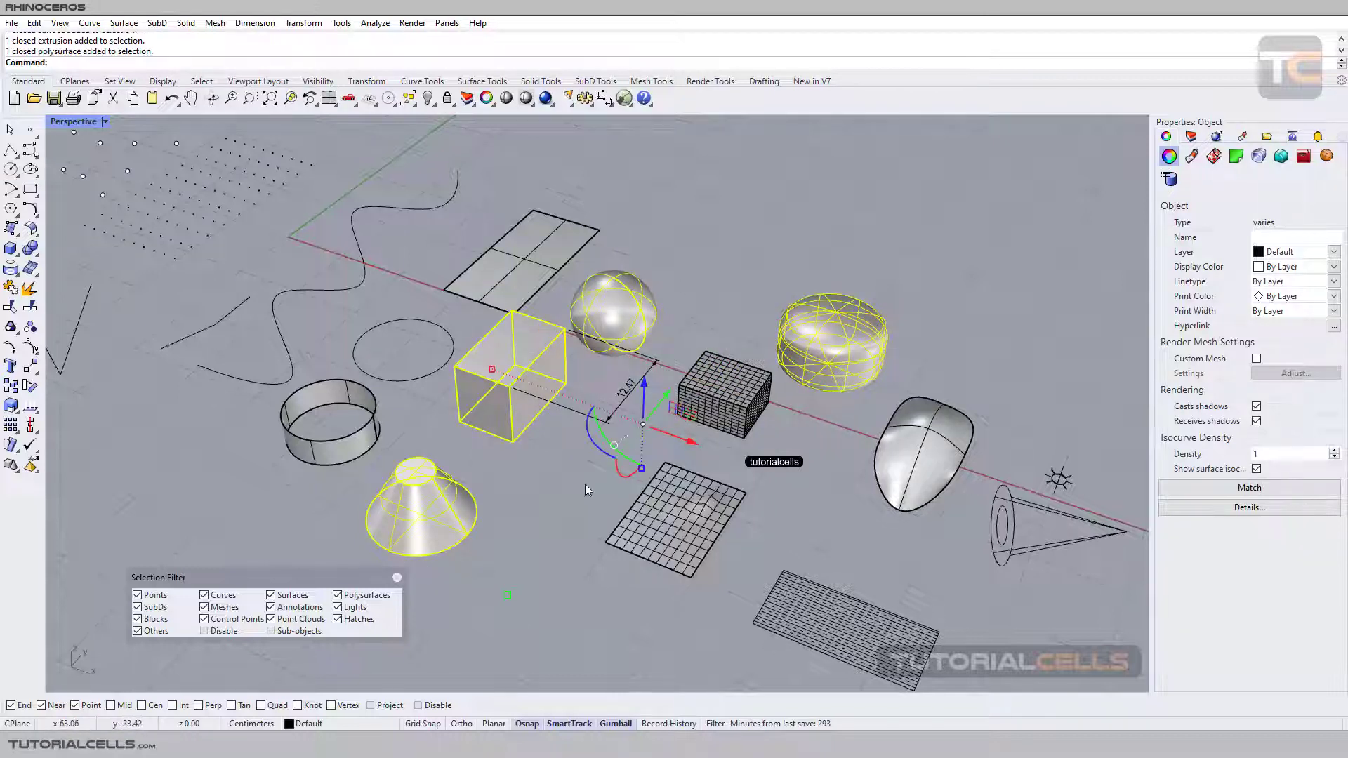
pyautogui.keyDown('ctrl'); pyautogui.click(470, 511); pyautogui.keyUp('ctrl')
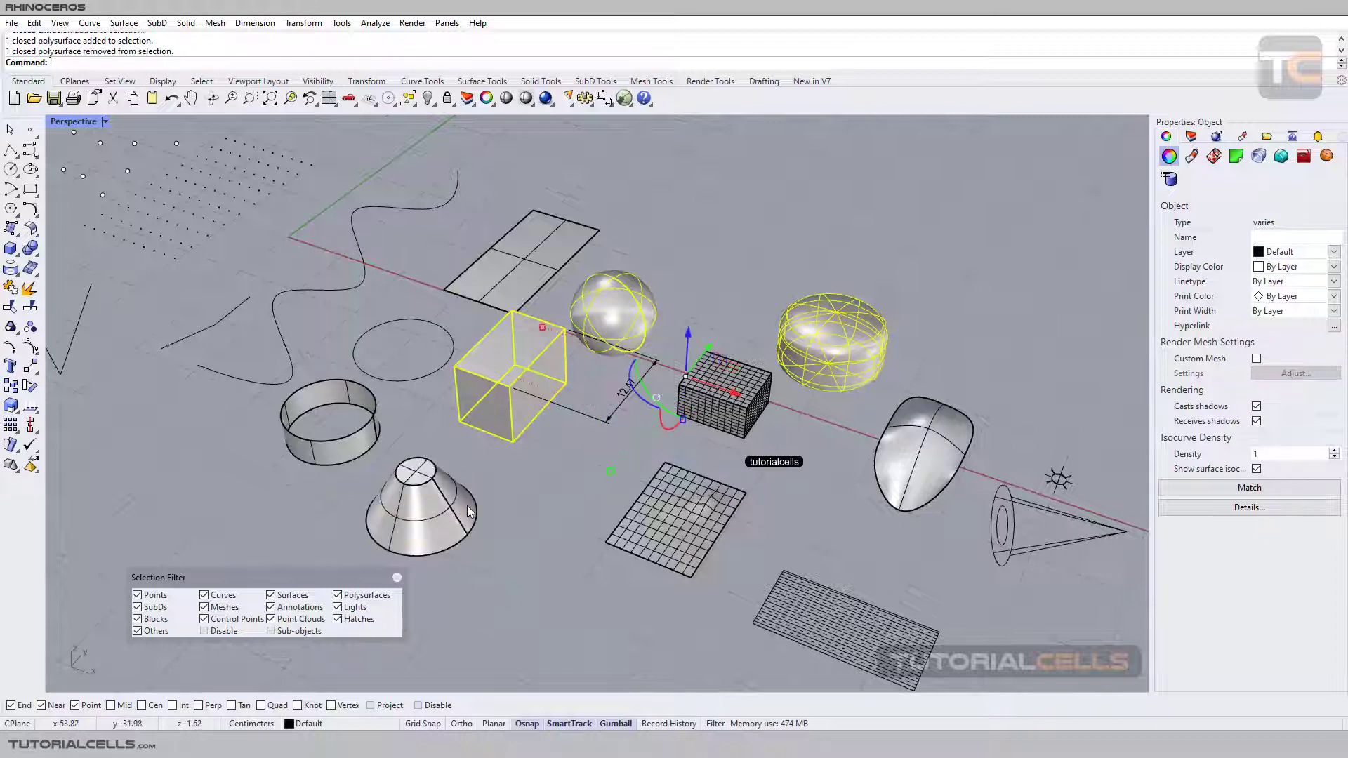
pyautogui.keyDown('ctrl'); pyautogui.click(516, 425); pyautogui.keyUp('ctrl')
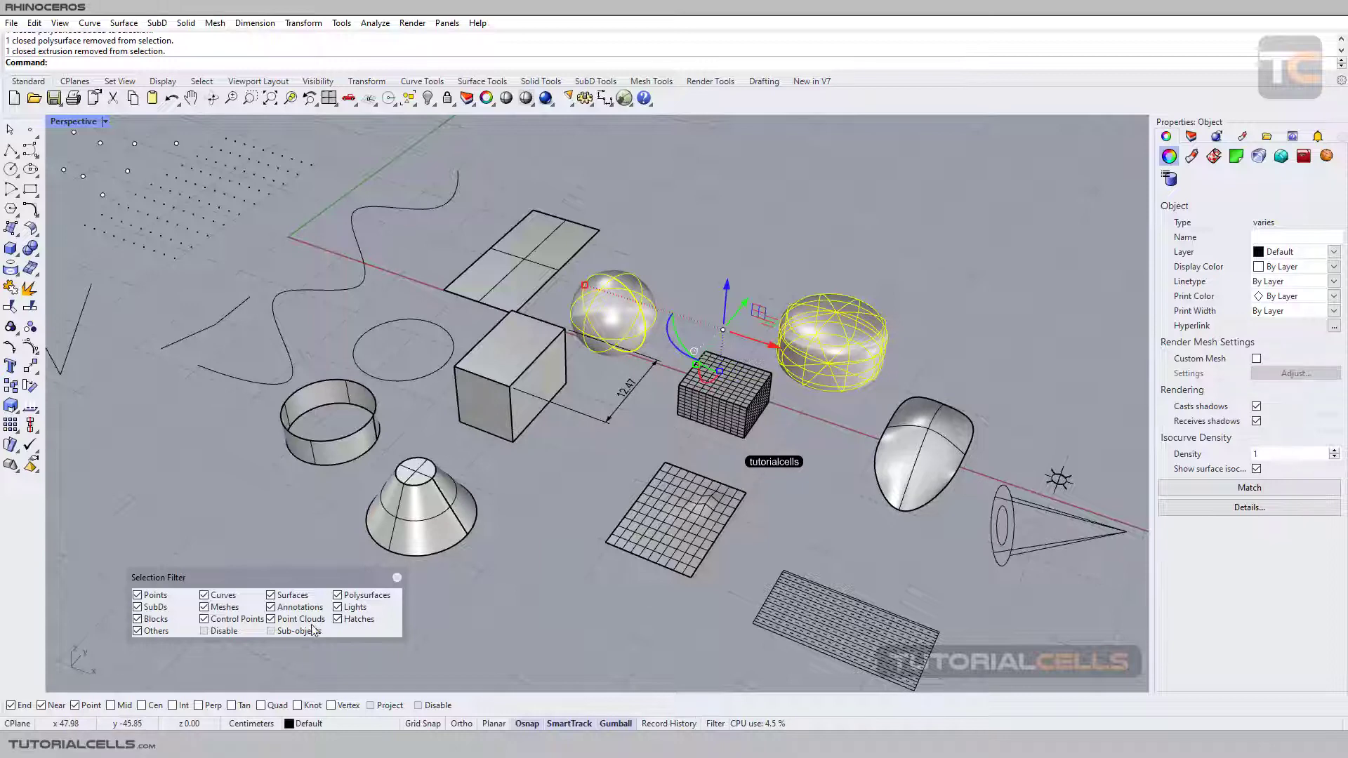
pyautogui.press('Escape')
# Select the sphere, SubDs, point light, hatch and mesh grid in turn, then check Sub-objects.
pyautogui.click(599, 333)
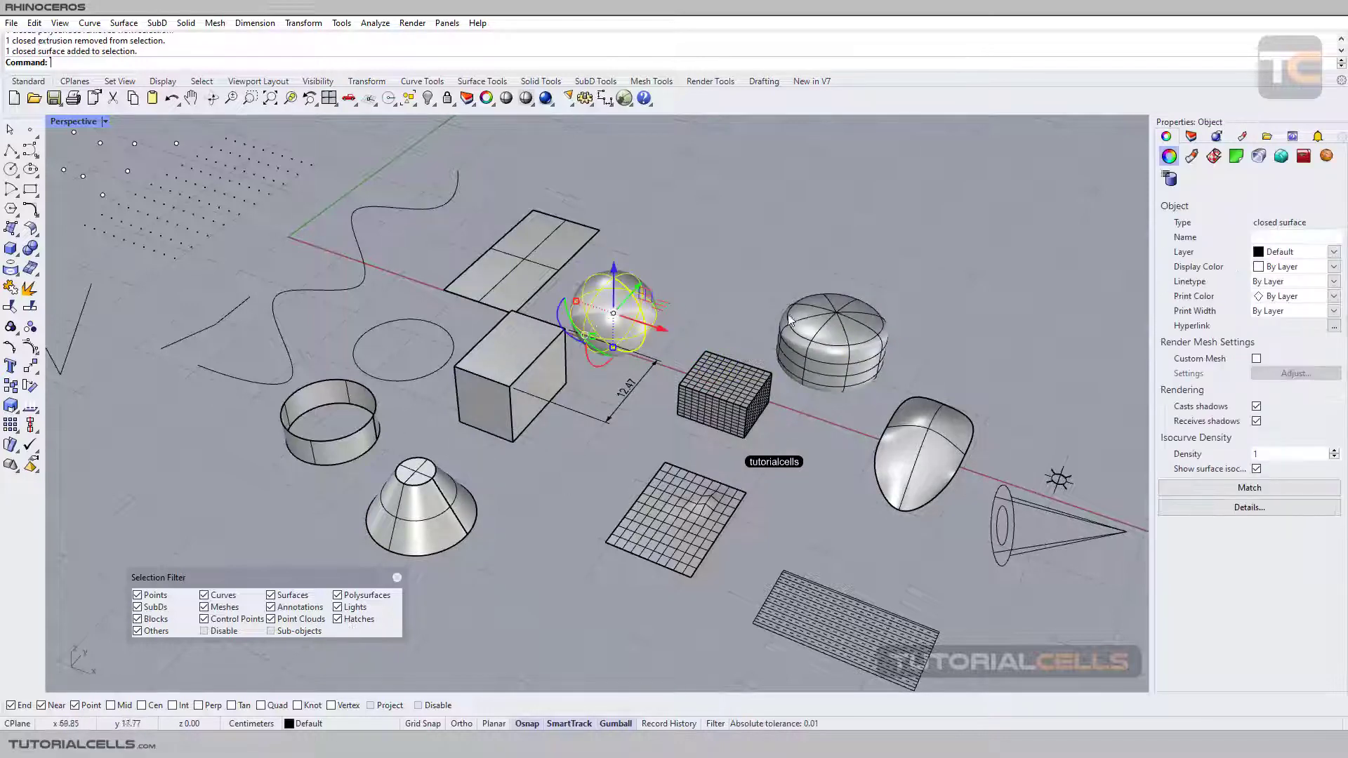
pyautogui.keyDown('shift'); pyautogui.click(796, 298); pyautogui.keyUp('shift')
pyautogui.click(774, 227)
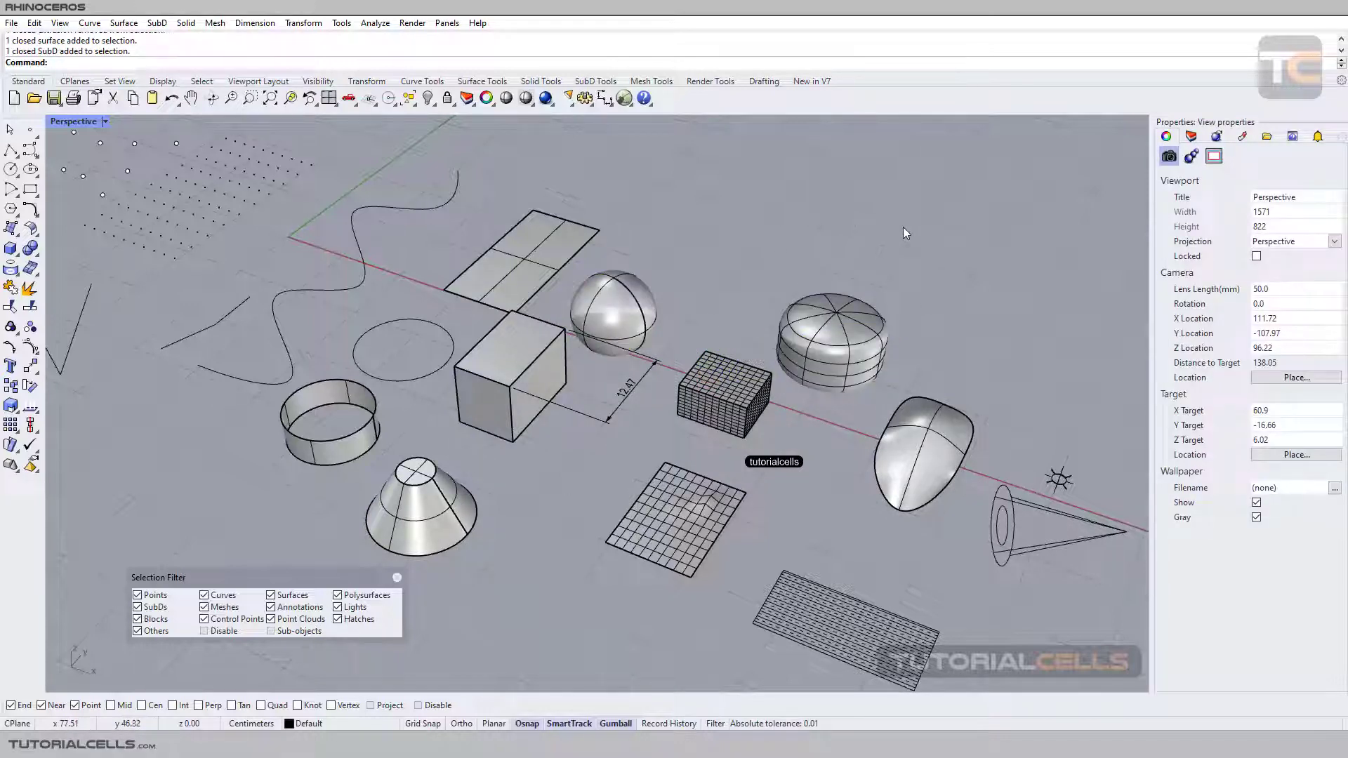
pyautogui.click(912, 447)
pyautogui.click(952, 314)
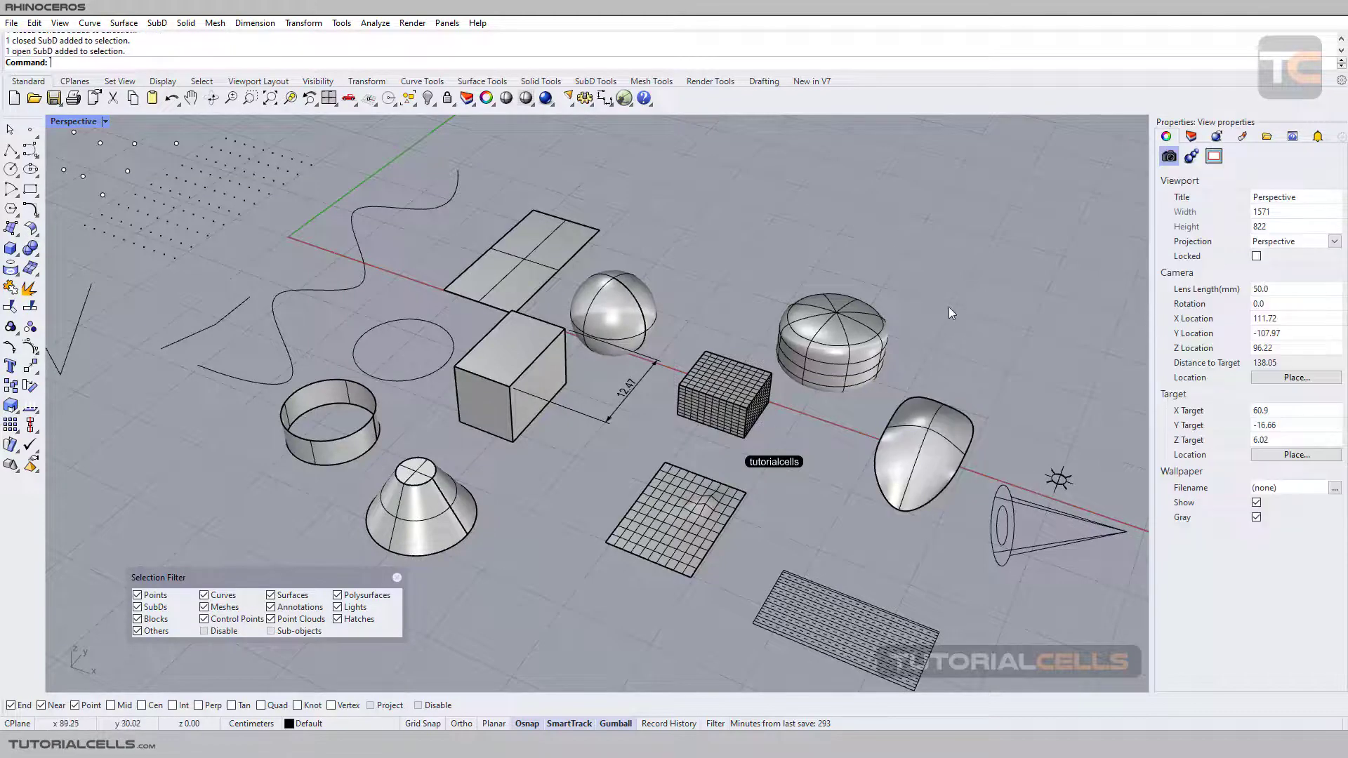
pyautogui.click(1059, 480)
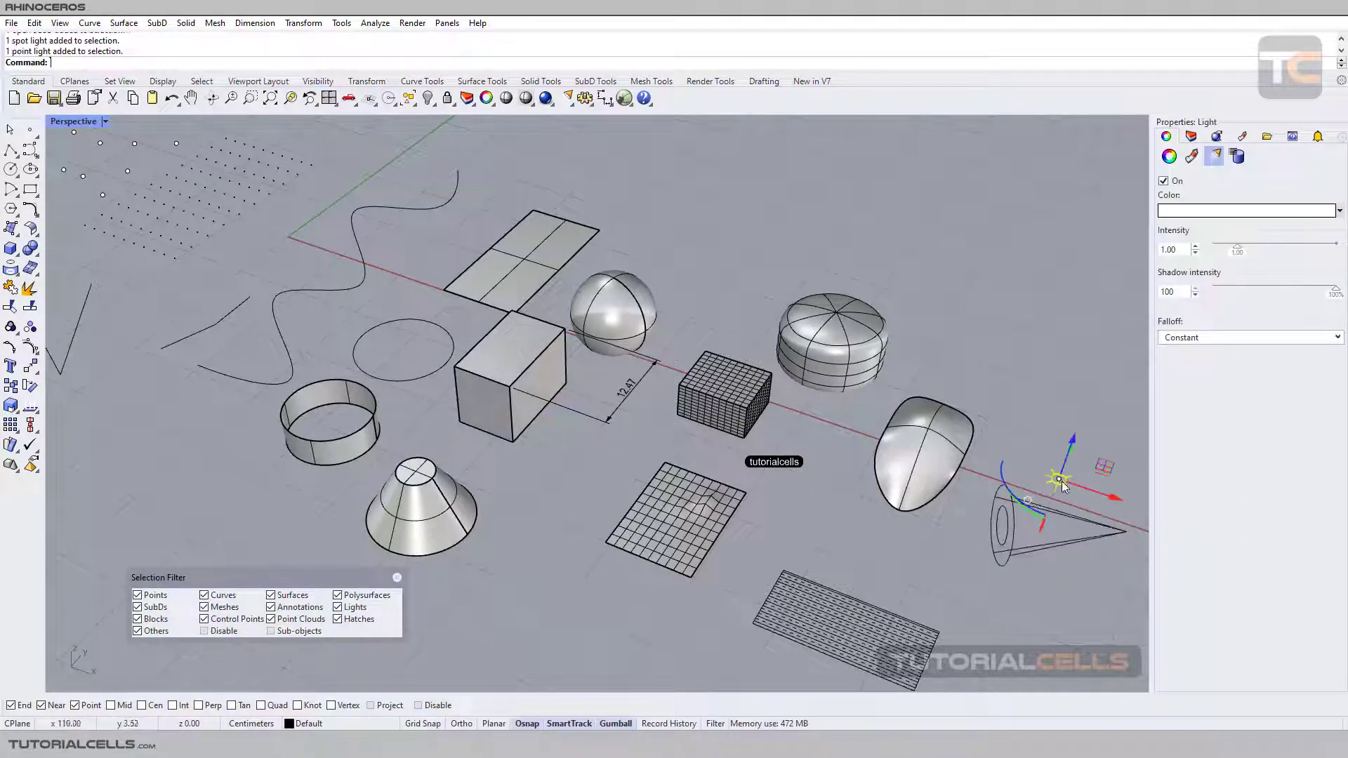
pyautogui.click(902, 610)
pyautogui.click(699, 525)
pyautogui.click(559, 511)
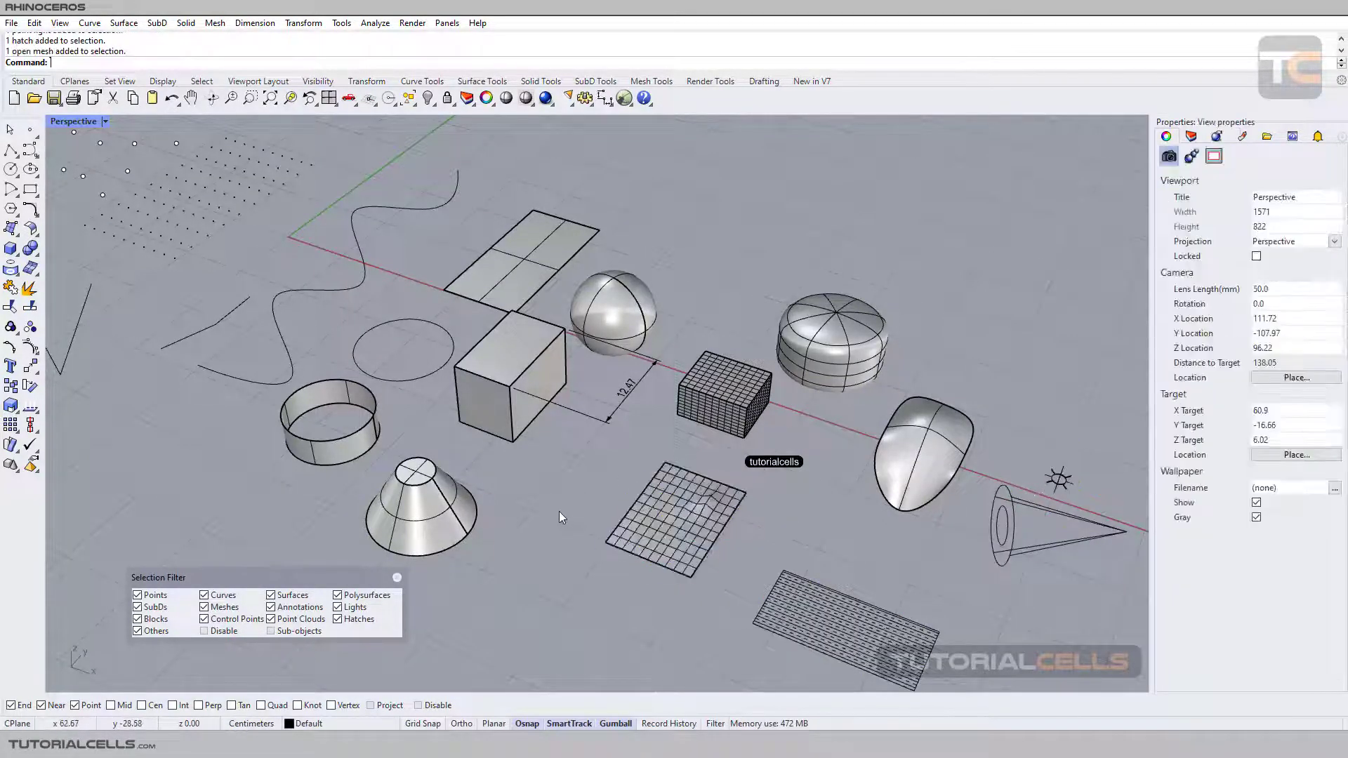
pyautogui.click(299, 633)
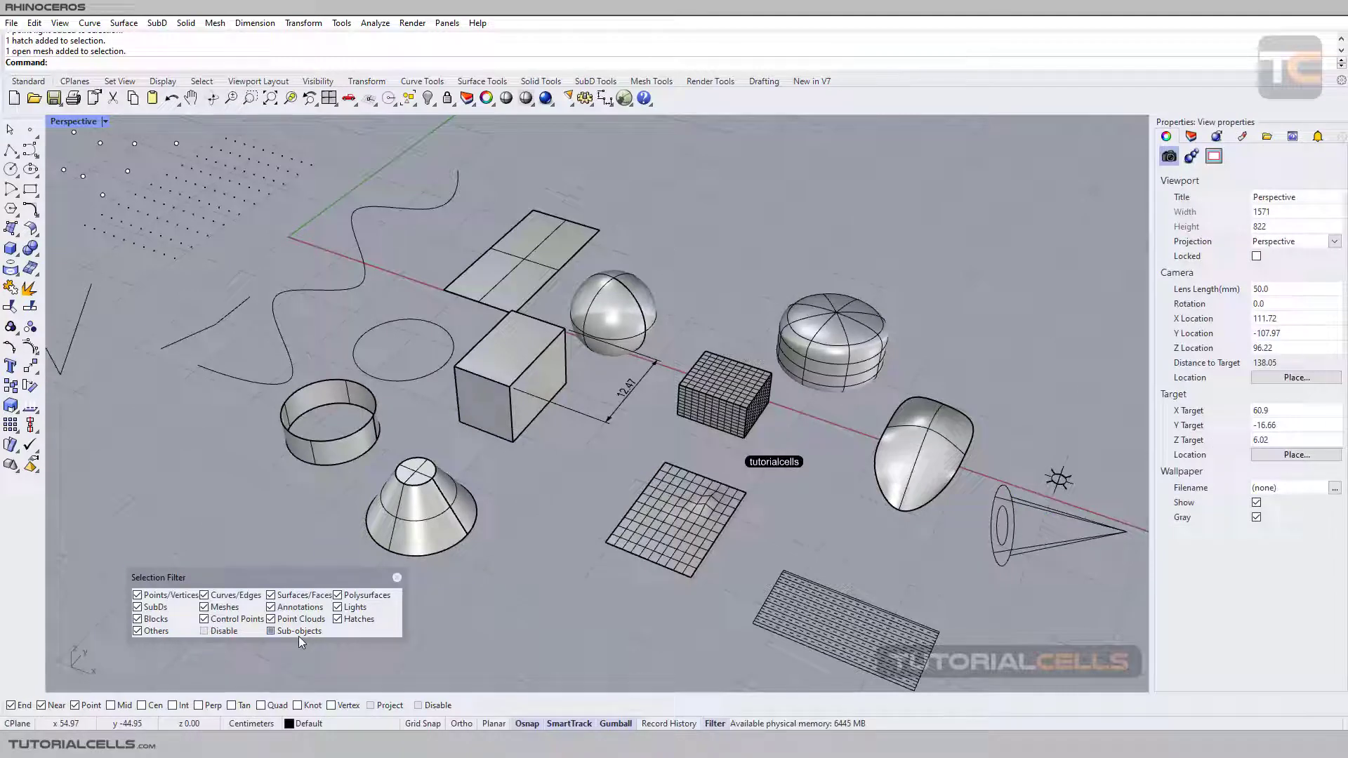
# Sub-select a cone face and box faces, then the circle and the wavy open curve.
pyautogui.click(423, 530)
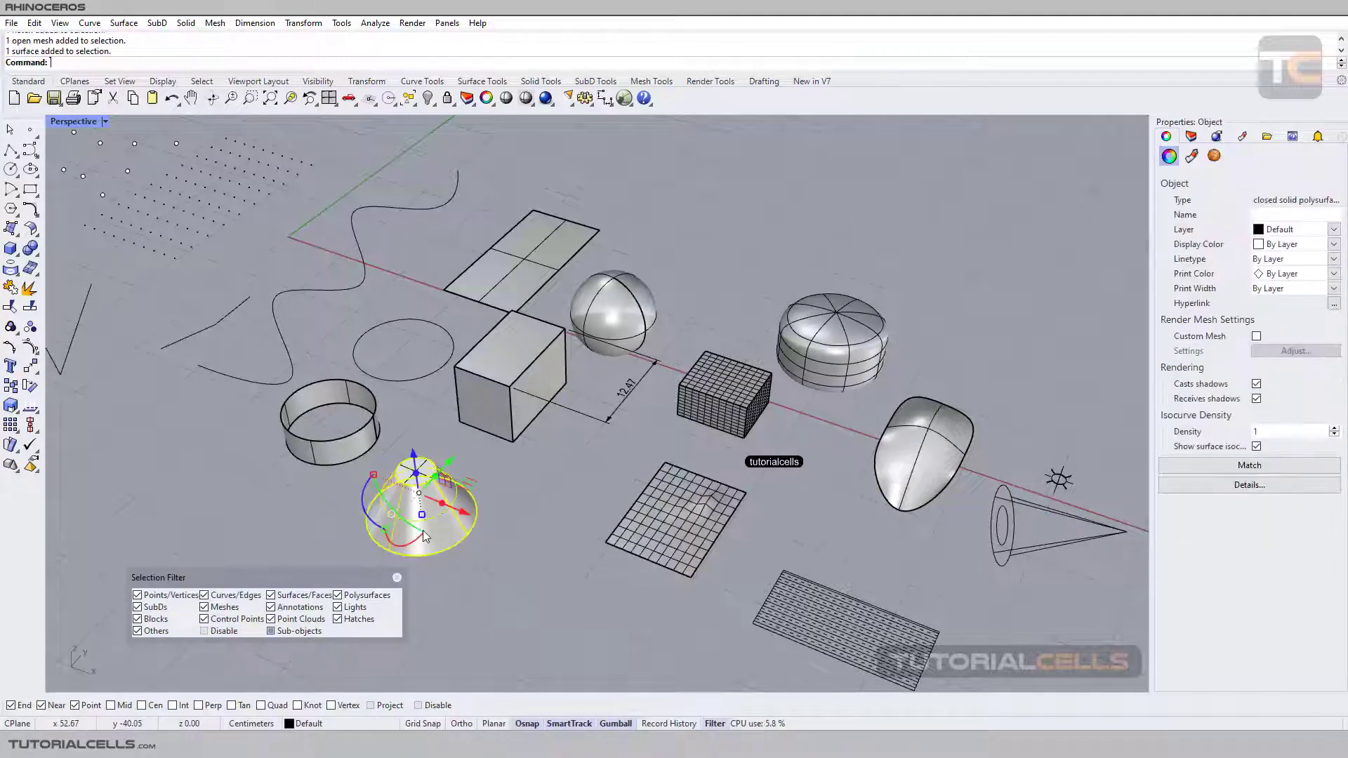
pyautogui.click(548, 402)
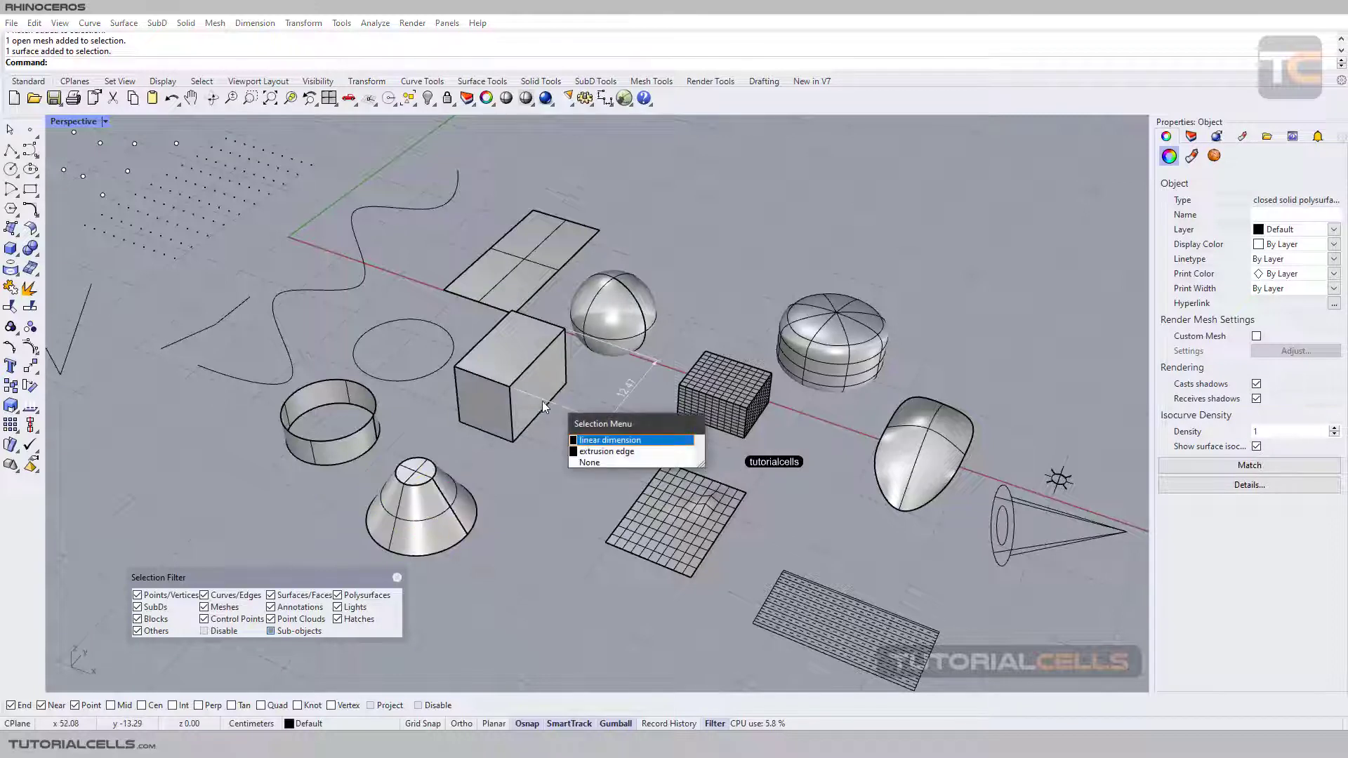
pyautogui.click(527, 424)
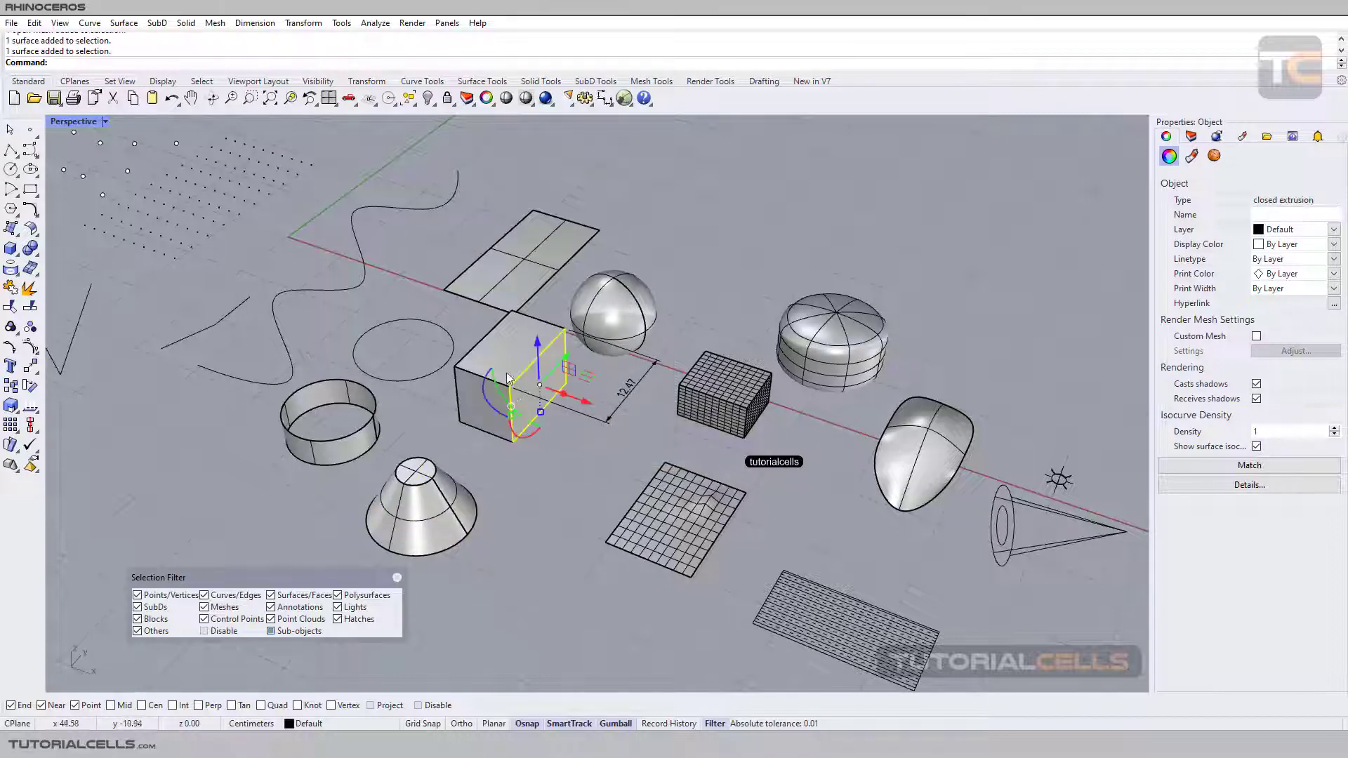
pyautogui.click(437, 375)
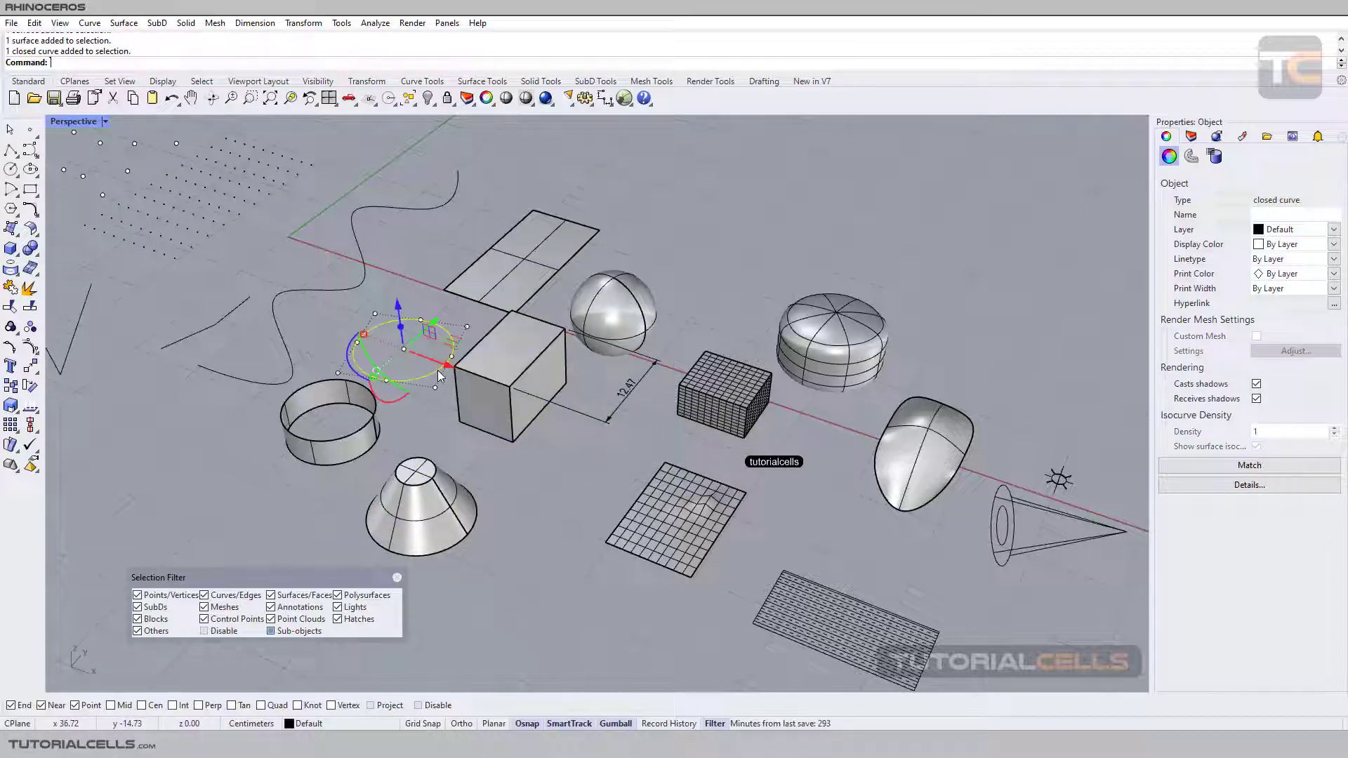
pyautogui.click(326, 290)
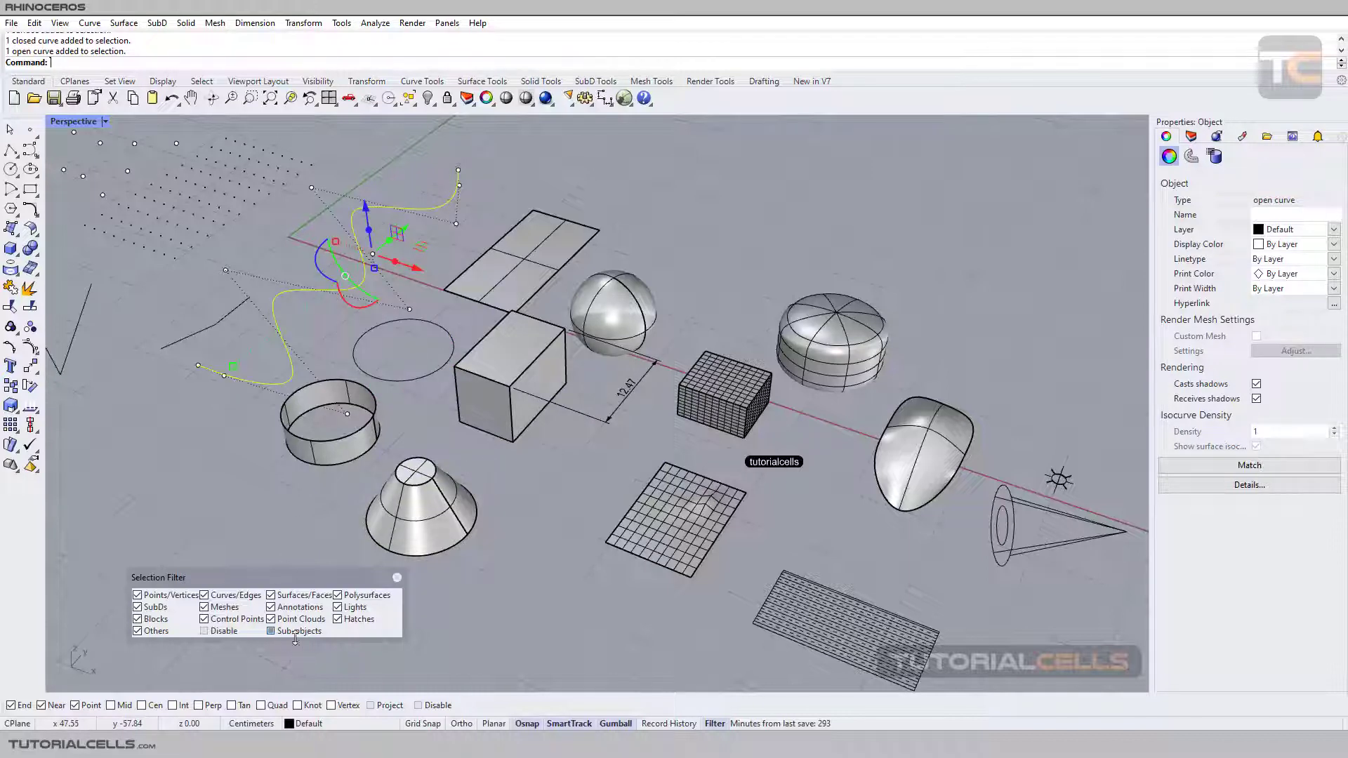
# Pick individual faces, an edge and a vertex on the mesh plane.
pyautogui.scroll(12, 714, 538)
pyautogui.scroll(-4, 703, 536)
pyautogui.keyDown('shift'); pyautogui.moveTo(705, 540); pyautogui.dragTo(733, 526, button='right'); pyautogui.keyUp('shift')
pyautogui.scroll(3, 699, 483)
pyautogui.keyDown('ctrl'); pyautogui.keyDown('shift'); pyautogui.click(699, 483); pyautogui.keyUp('shift'); pyautogui.keyUp('ctrl')
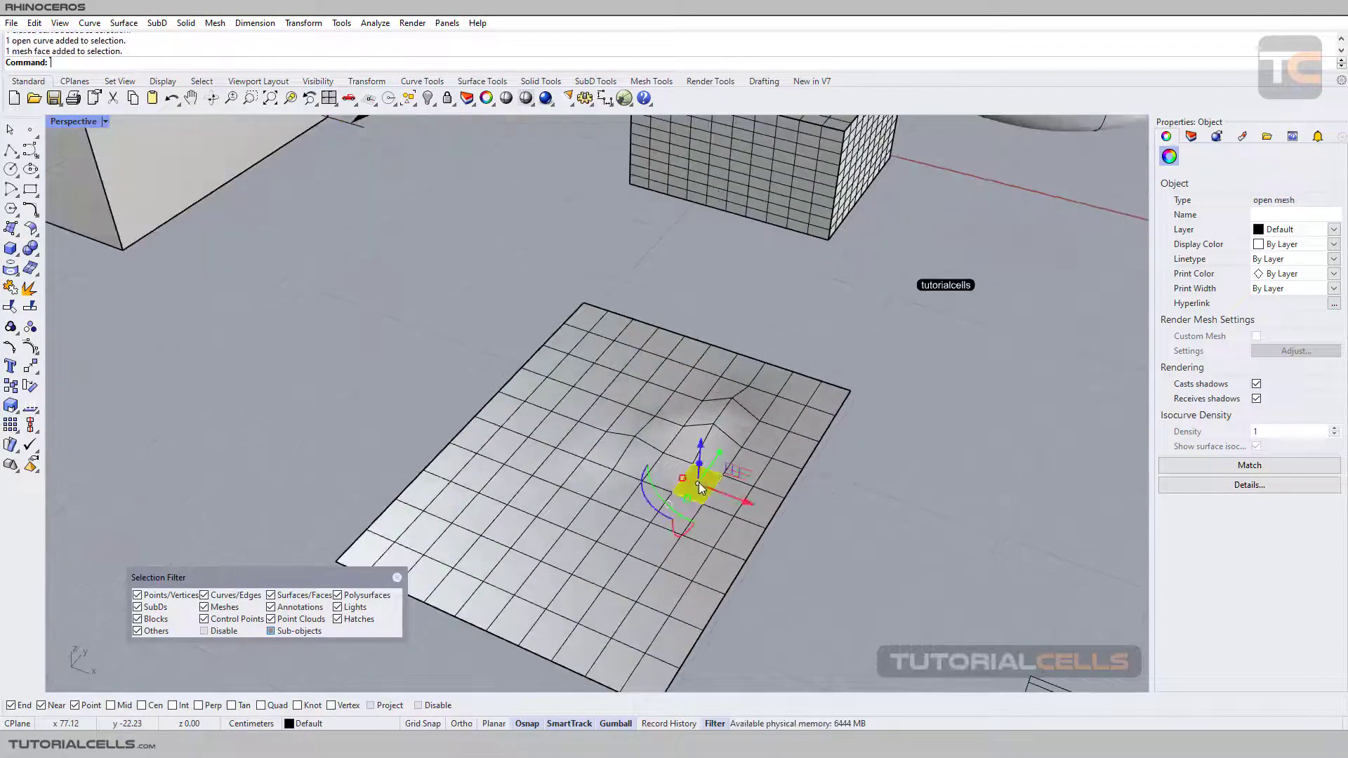
pyautogui.keyDown('ctrl'); pyautogui.keyDown('shift'); pyautogui.click(797, 446); pyautogui.keyUp('shift'); pyautogui.keyUp('ctrl')
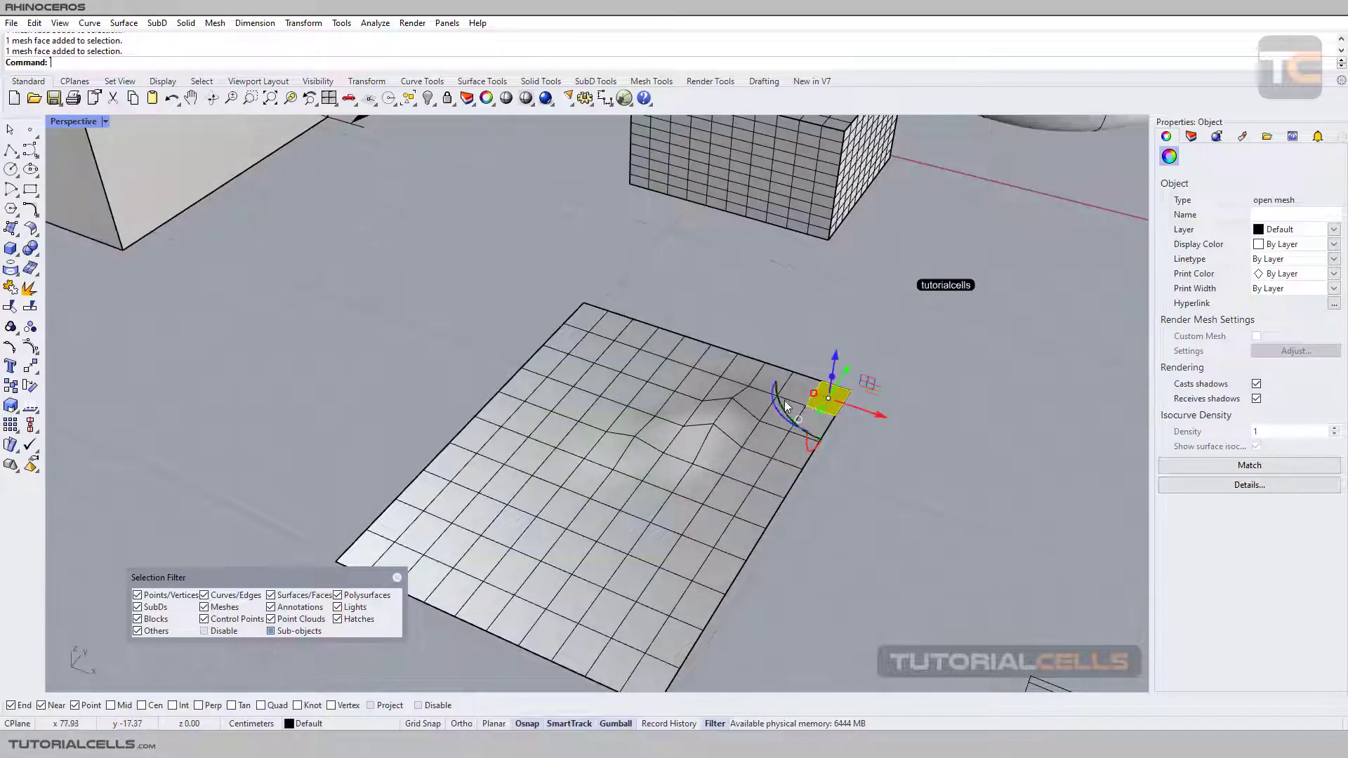
pyautogui.scroll(3, 769, 421)
pyautogui.click(765, 453)
pyautogui.scroll(-2, 765, 390)
pyautogui.click(770, 392)
# Pick top and side faces and an edge of the rounded cylinder, then uncheck Sub-objects.
pyautogui.scroll(-3, 770, 393)
pyautogui.scroll(-4, 769, 393)
pyautogui.keyDown('shift'); pyautogui.moveTo(821, 335); pyautogui.dragTo(599, 488, button='right'); pyautogui.keyUp('shift')
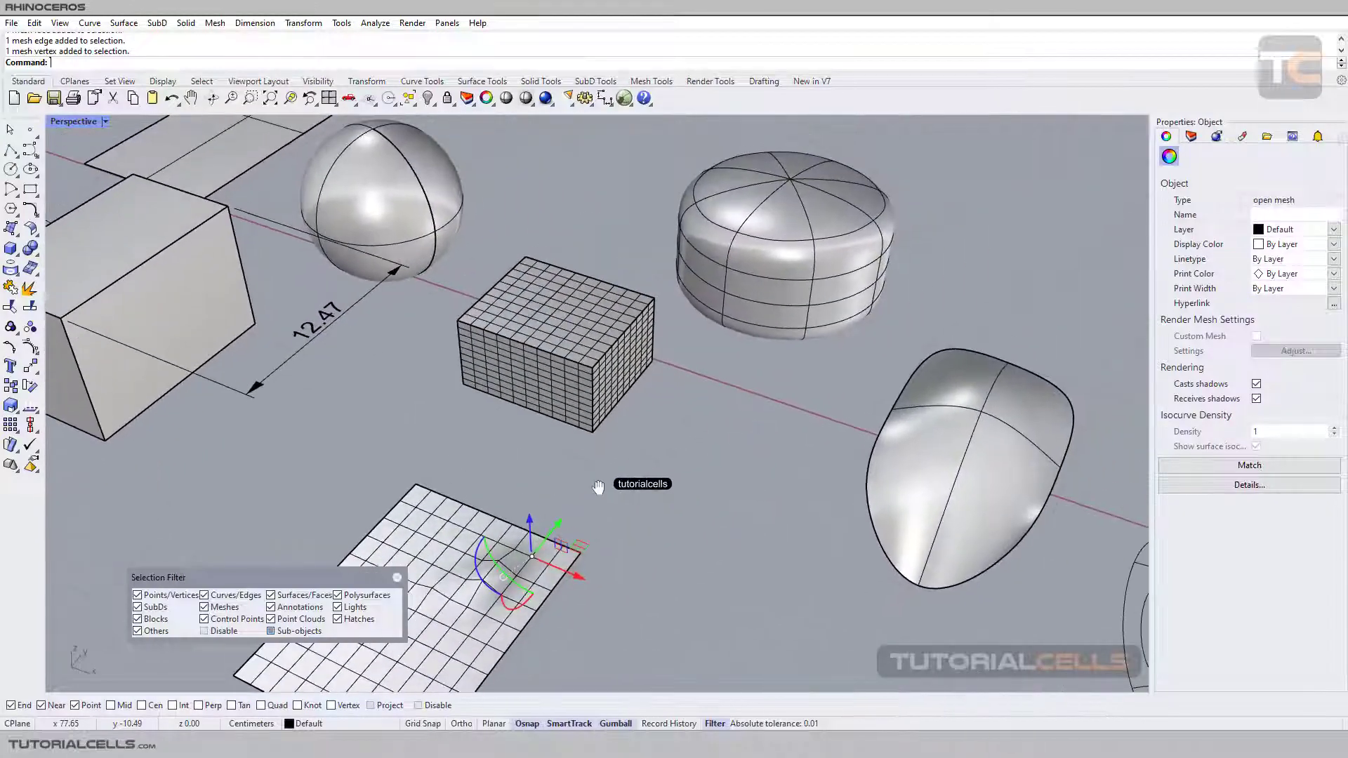
pyautogui.scroll(4, 785, 218)
pyautogui.click(787, 223)
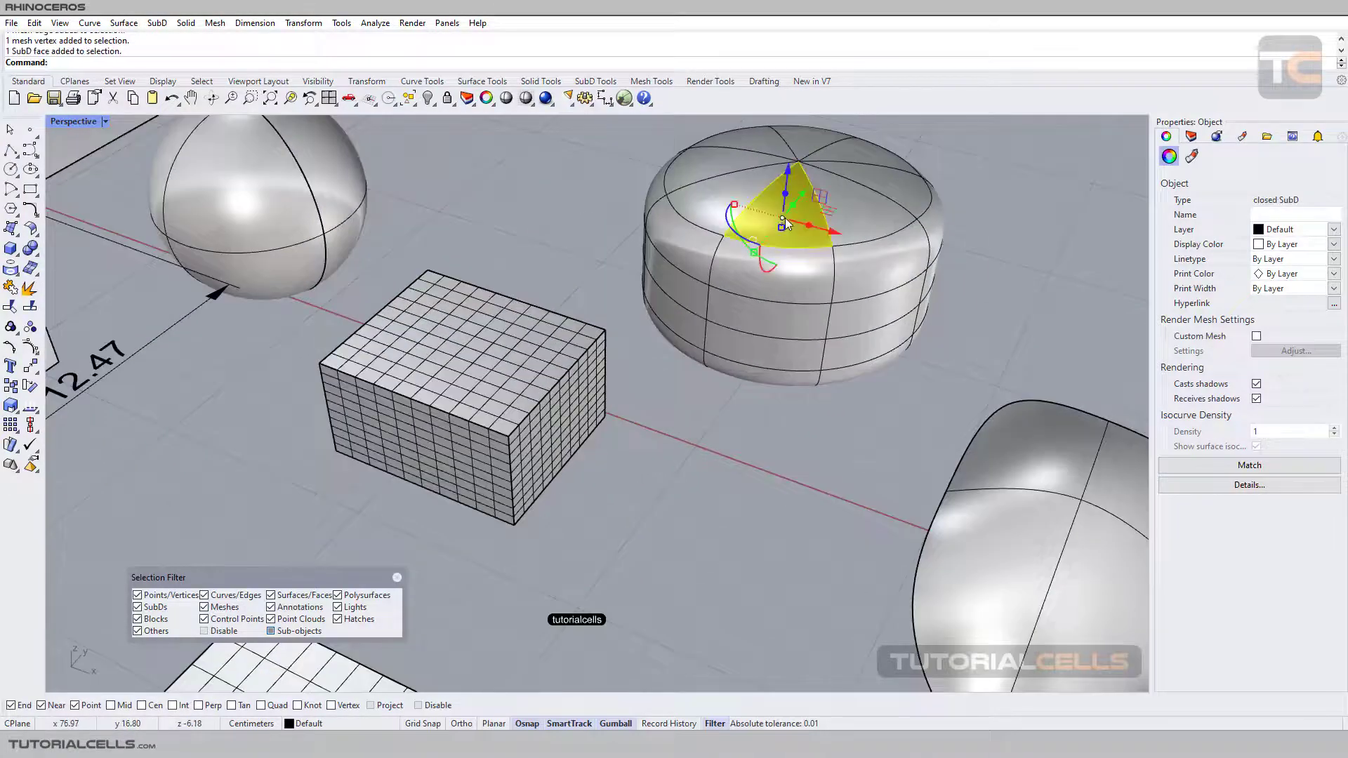
pyautogui.click(816, 284)
pyautogui.click(713, 267)
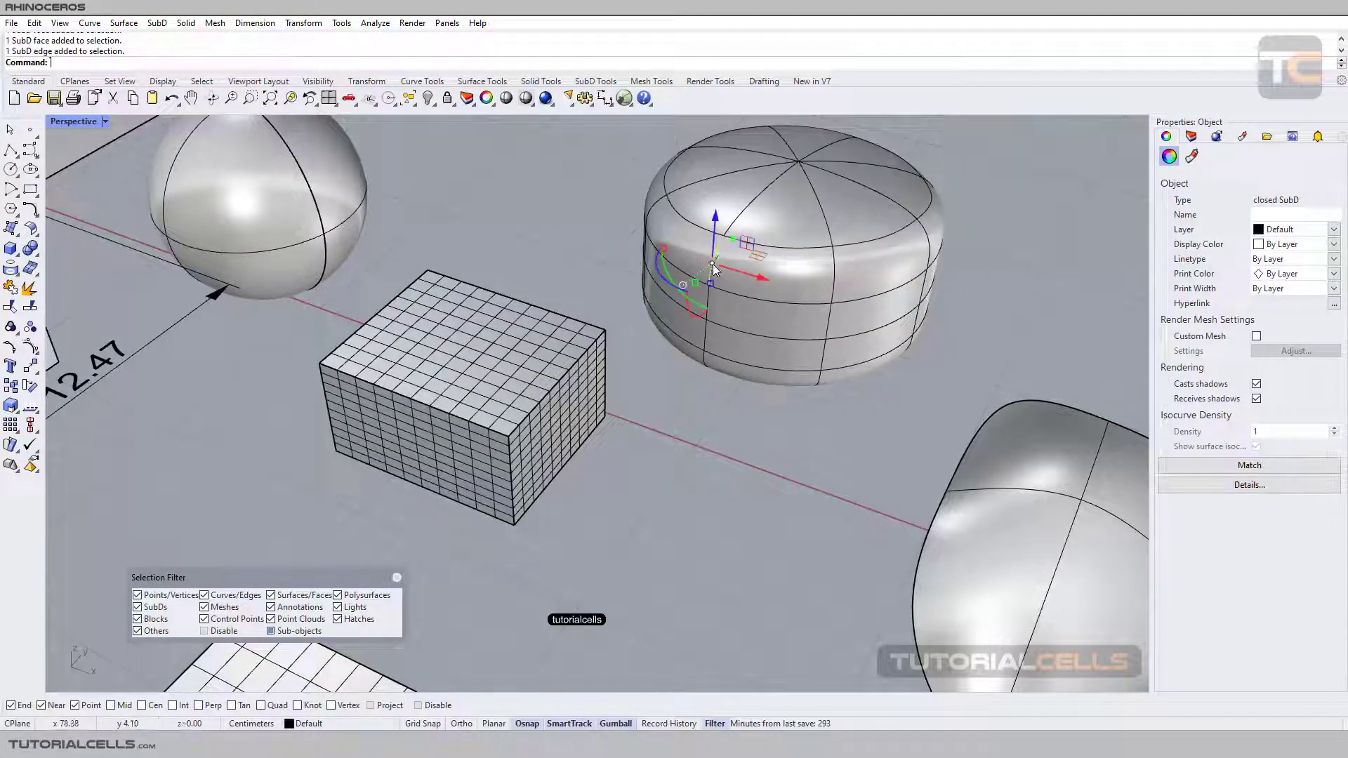
pyautogui.scroll(-5, 751, 218)
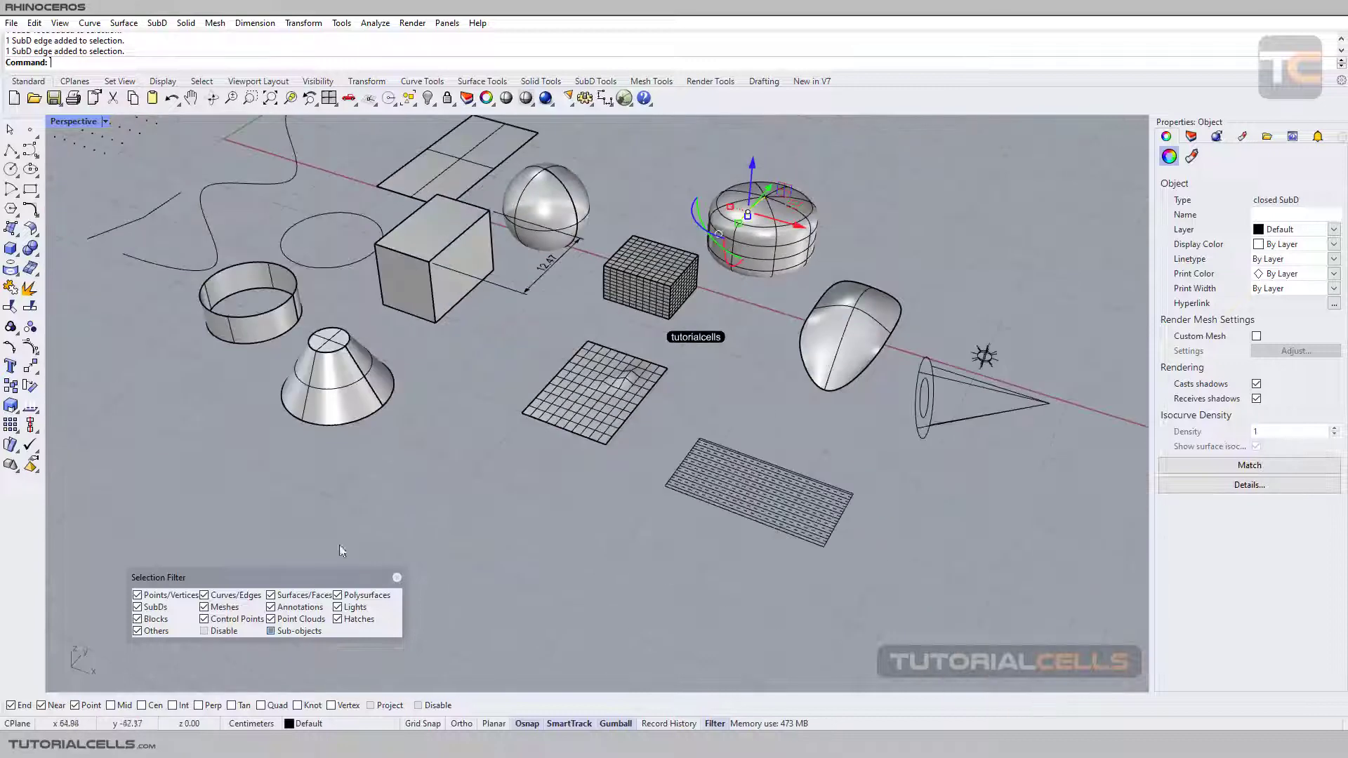
pyautogui.click(302, 632)
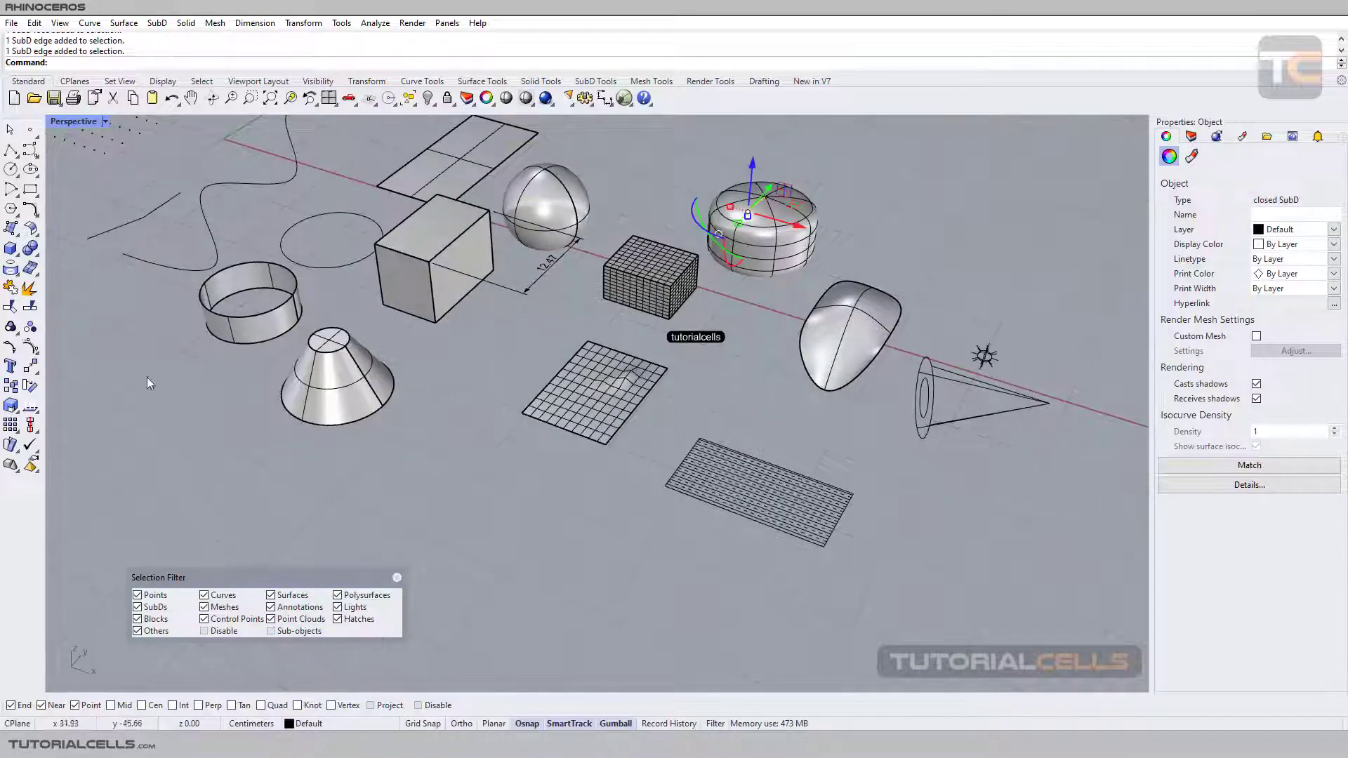
# Show control points on the drum-shaped SubD and egg-shaped surface with PointsOn.
pyautogui.click(756, 311)
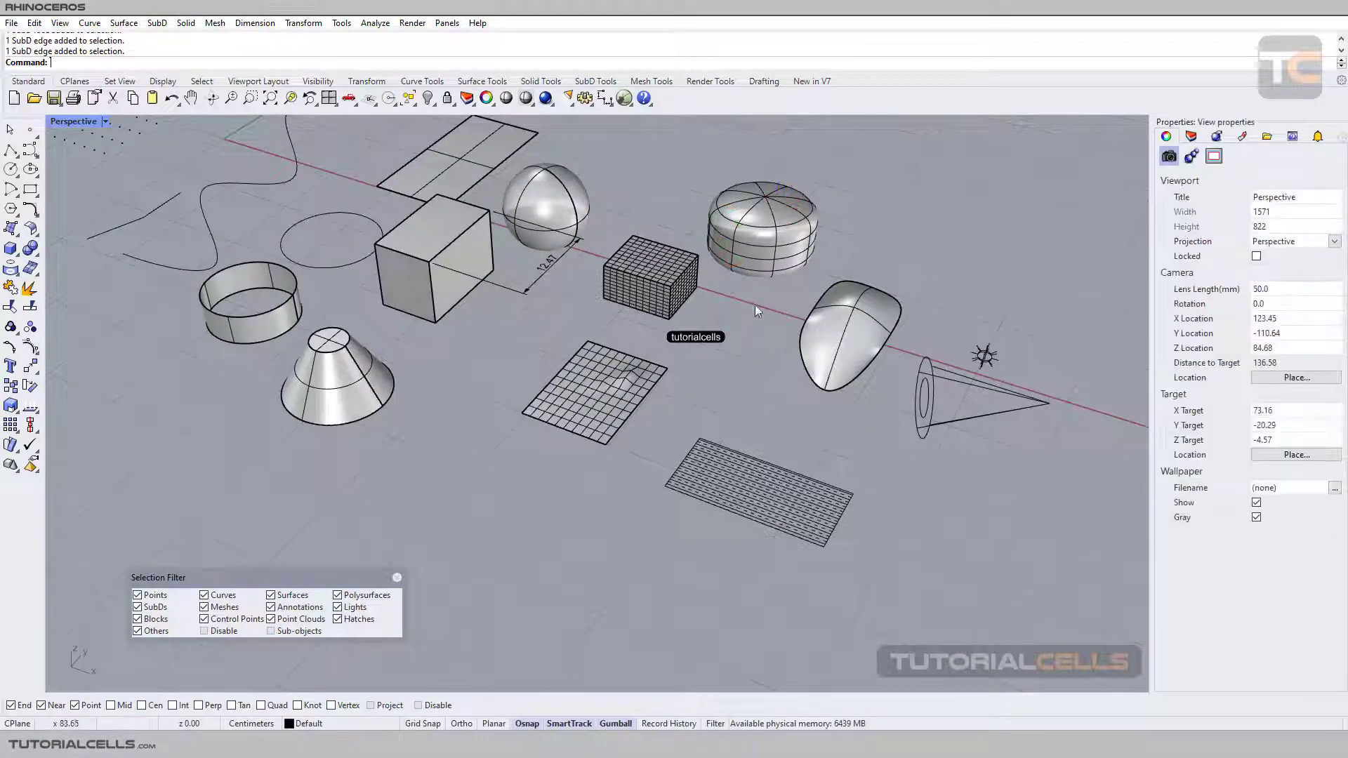
pyautogui.click(11, 328)
pyautogui.click(764, 222)
pyautogui.click(843, 319)
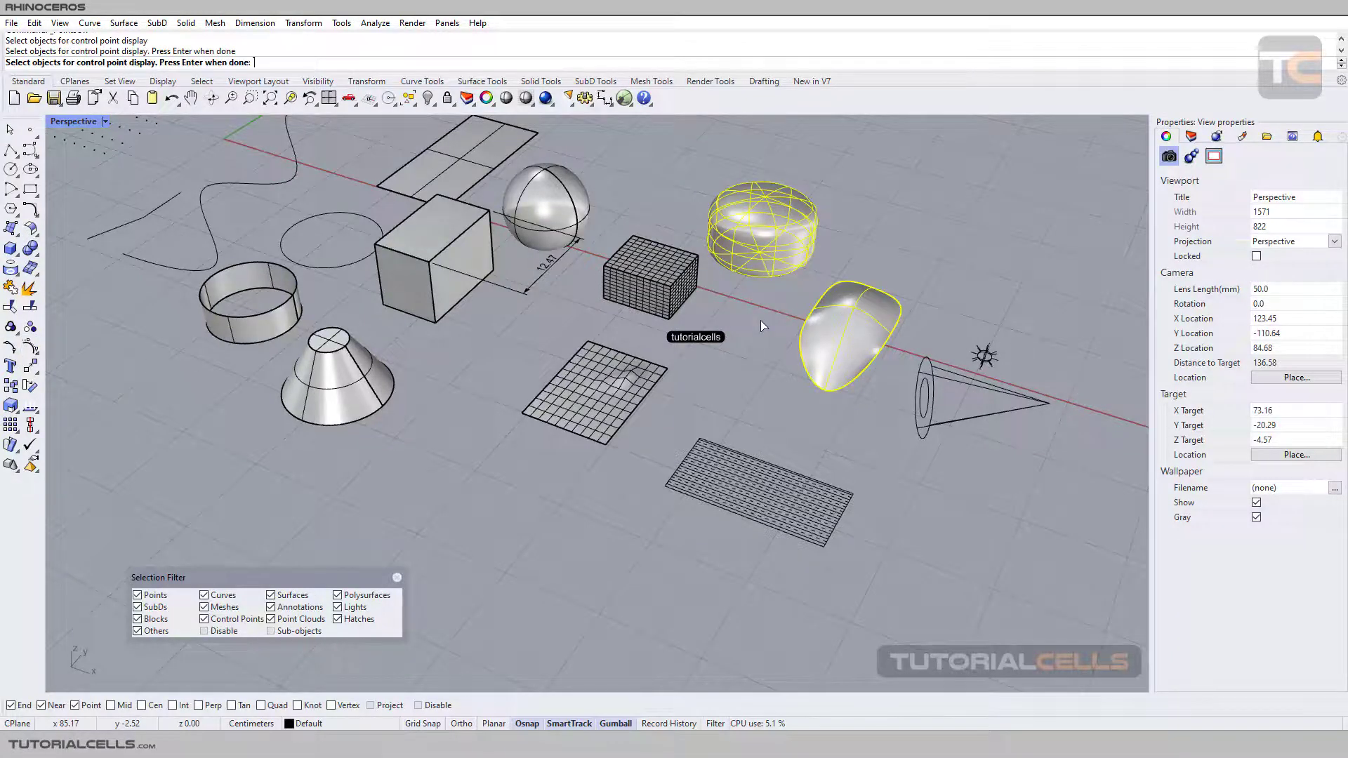
pyautogui.press('Return')
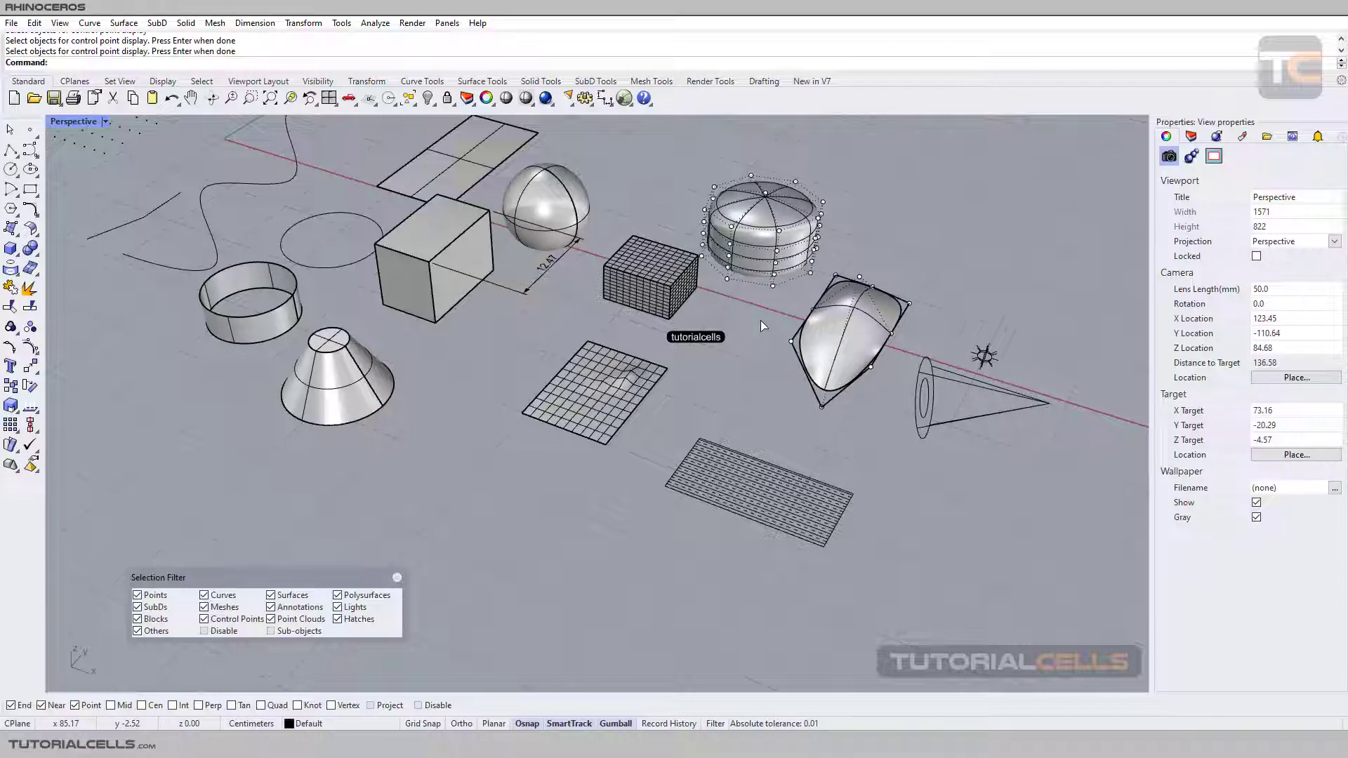
# Select three control points on the drum's top, raise them with the gumball, then undo.
pyautogui.scroll(4, 715, 282)
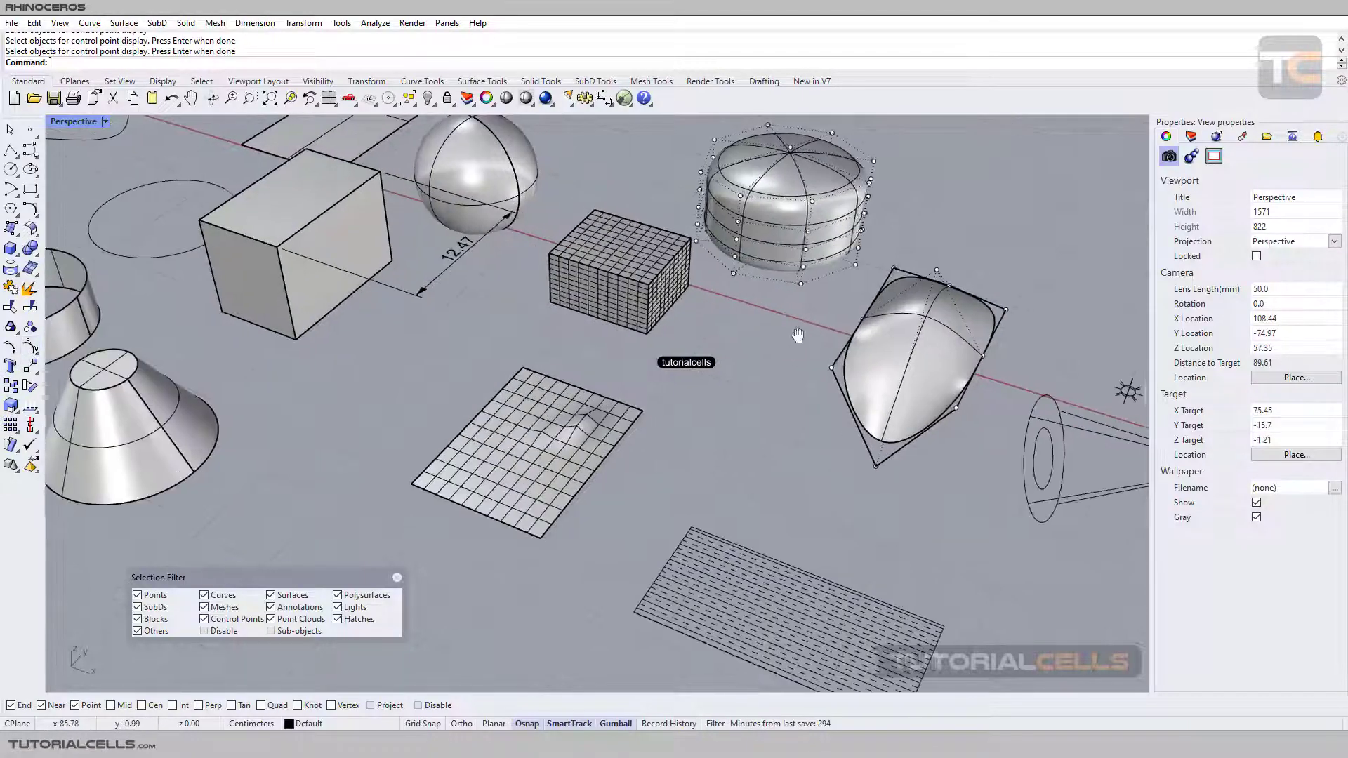
pyautogui.scroll(4, 701, 395)
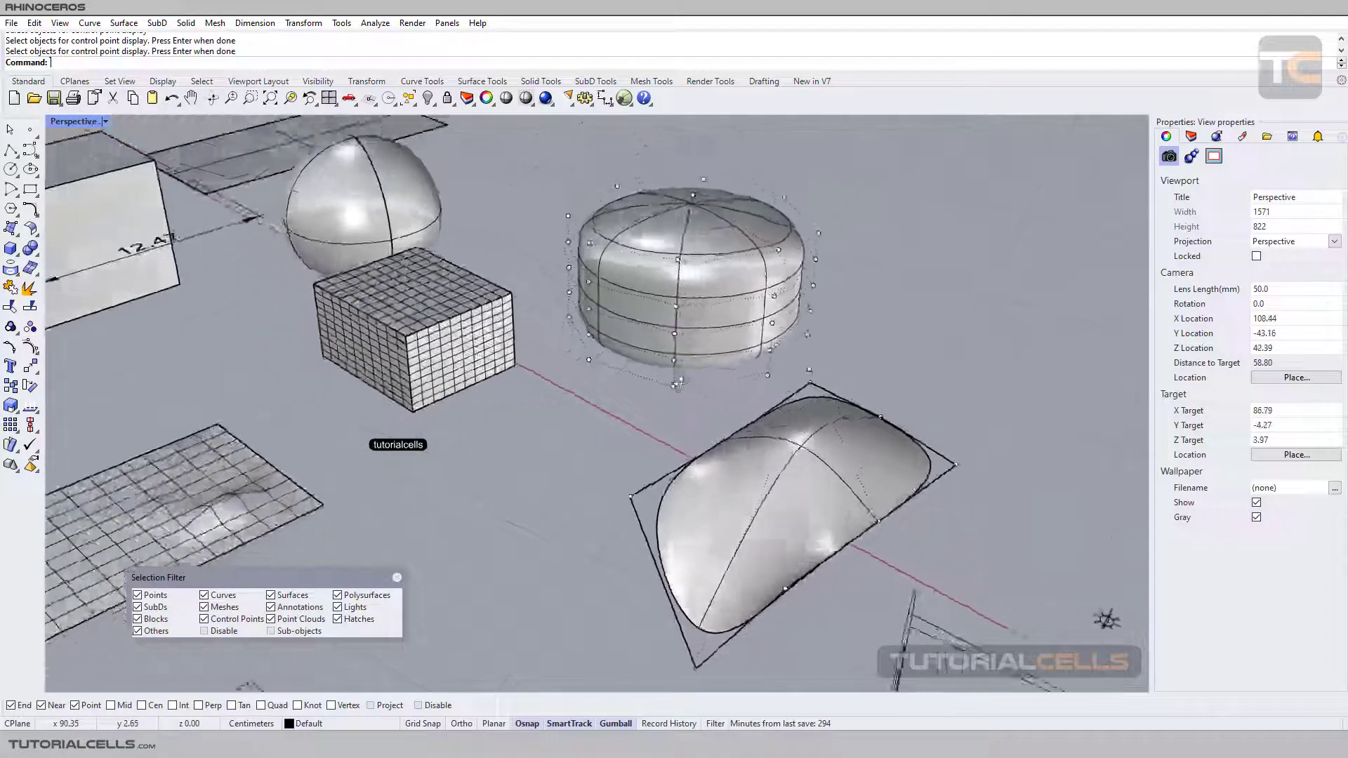
pyautogui.moveTo(678, 385); pyautogui.dragTo(424, 601, button='right')
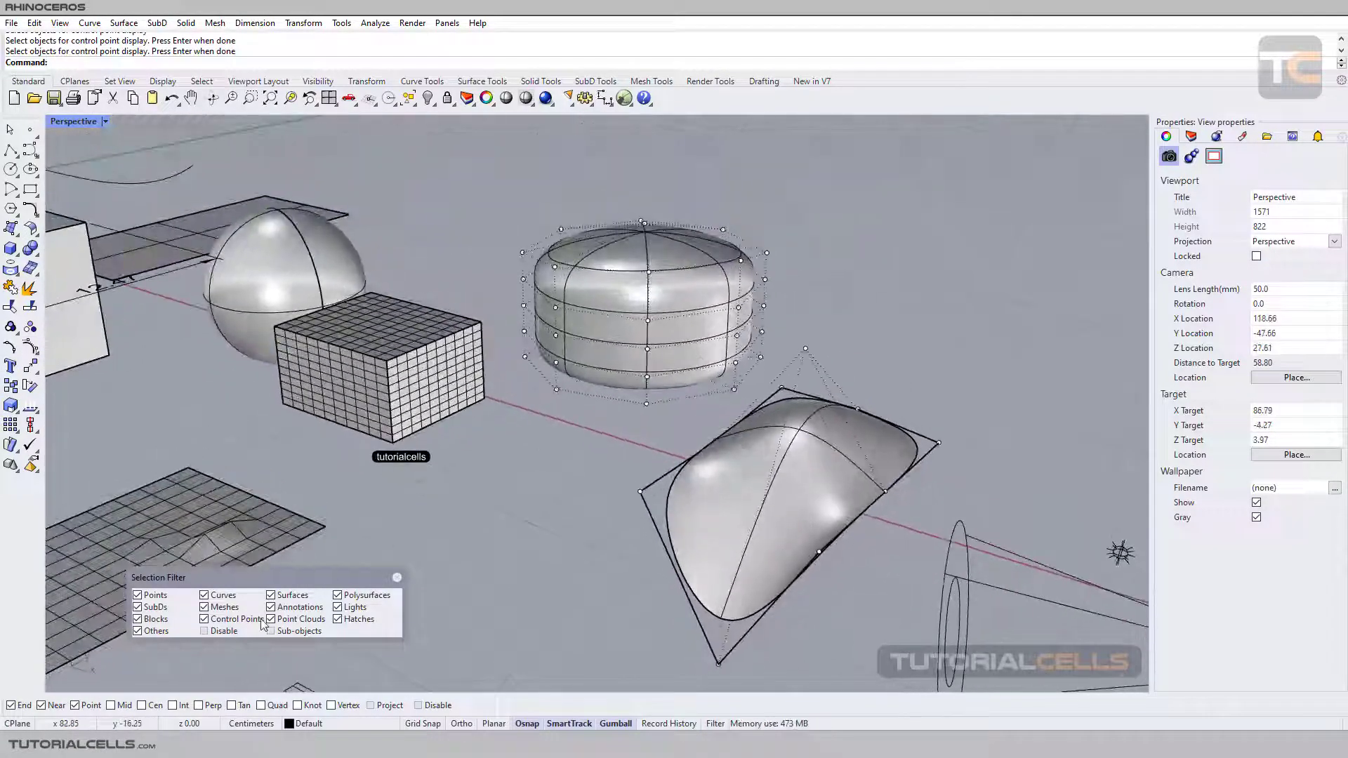
pyautogui.click(806, 349)
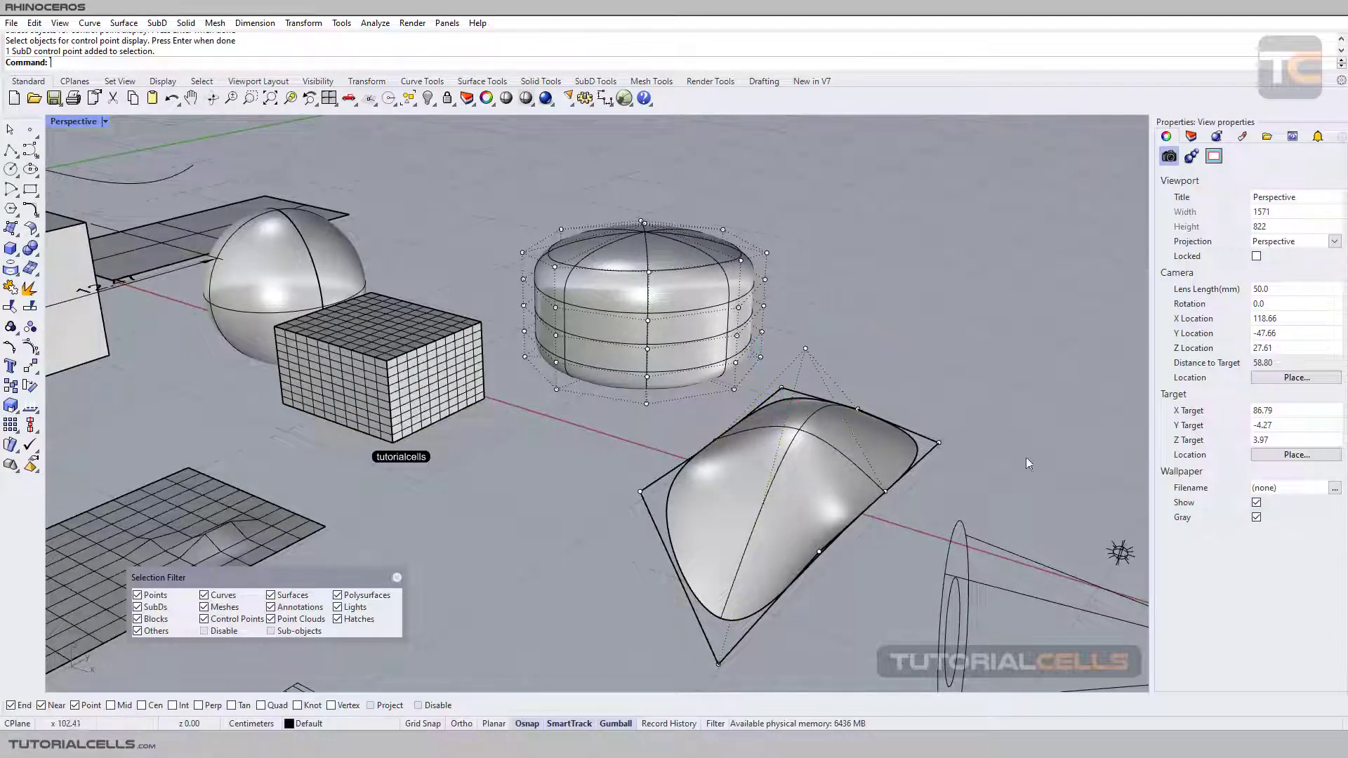
pyautogui.scroll(8, 774, 275)
pyautogui.click(727, 229)
pyautogui.keyDown('shift'); pyautogui.click(657, 191); pyautogui.keyUp('shift')
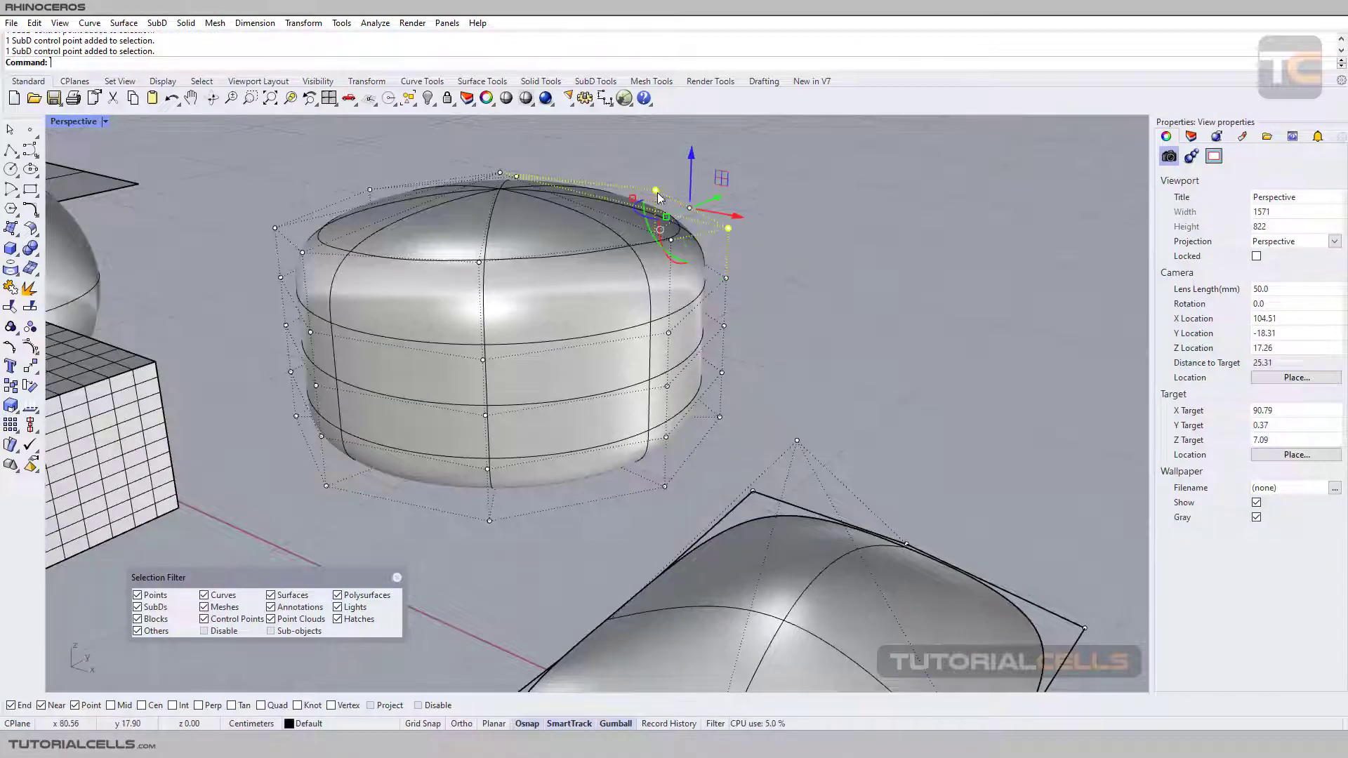
pyautogui.keyDown('shift'); pyautogui.click(672, 241); pyautogui.keyUp('shift')
pyautogui.moveTo(823, 305); pyautogui.dragTo(800, 304, button='right')
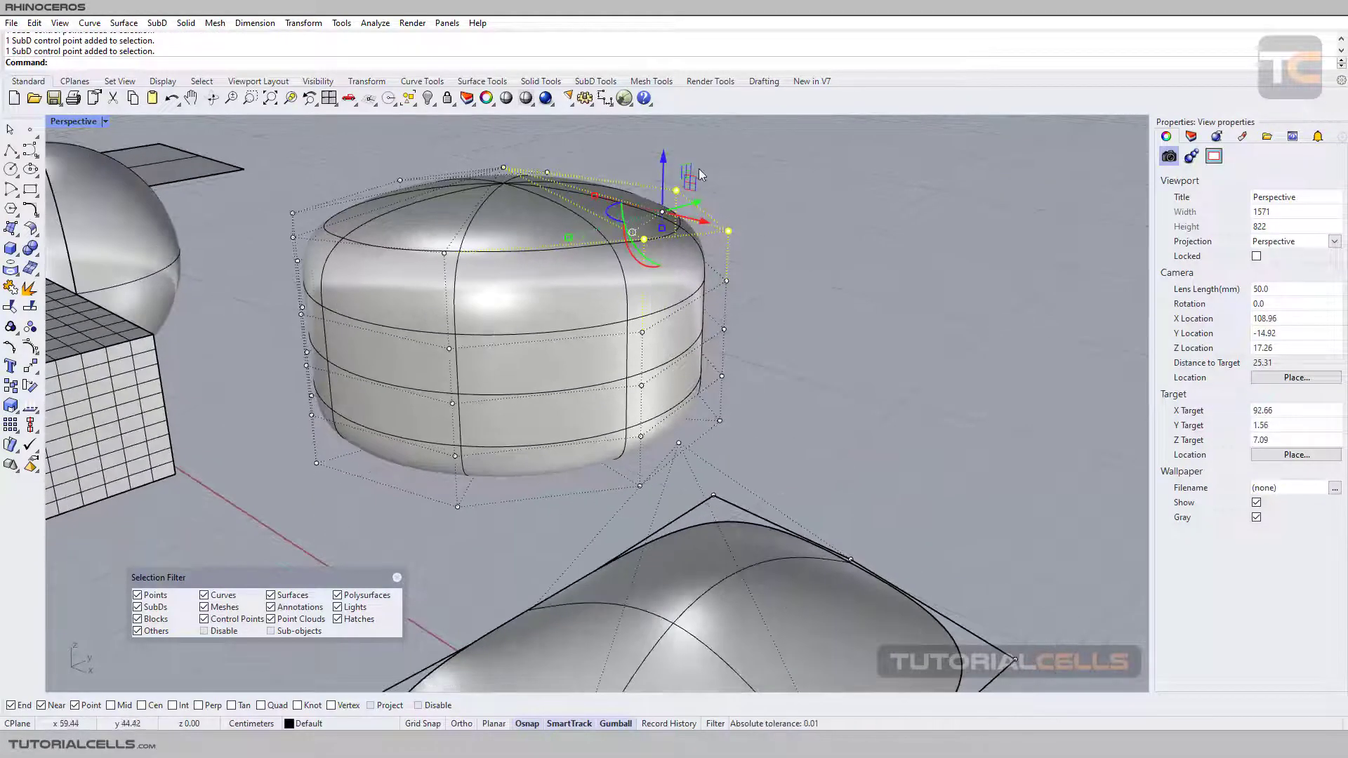
pyautogui.moveTo(668, 166); pyautogui.dragTo(669, 145)
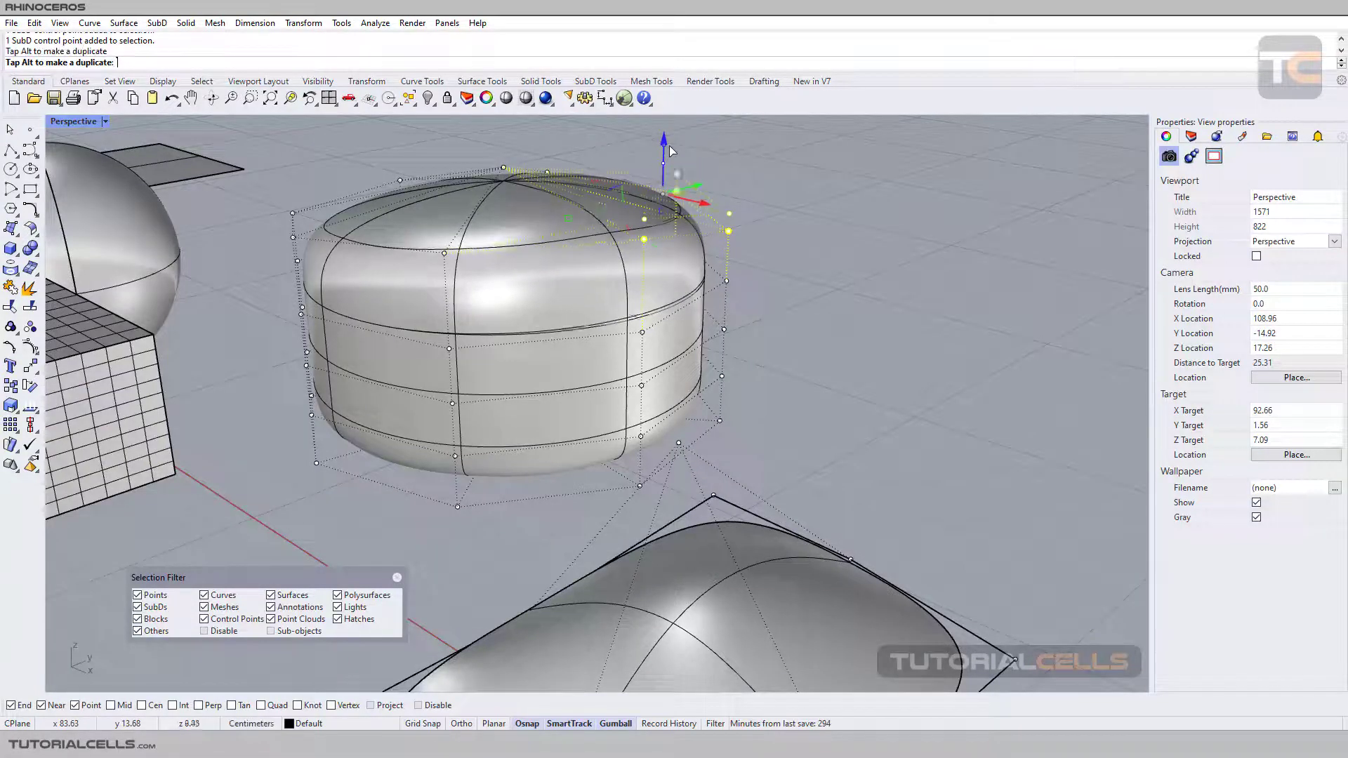
pyautogui.hotkey('ctrl', 'z')
# Nudge the tip control point sideways with the gumball, then deselect and pan out.
pyautogui.scroll(-6, 845, 289)
pyautogui.click(828, 292)
pyautogui.moveTo(604, 370); pyautogui.dragTo(714, 364, button='right')
pyautogui.click(734, 339)
pyautogui.moveTo(770, 312)
pyautogui.mouseDown()
pyautogui.moveTo(714, 310)
pyautogui.moveTo(763, 308)
pyautogui.mouseUp()
pyautogui.click(577, 452)
pyautogui.scroll(-8, 577, 454)
pyautogui.keyDown('shift'); pyautogui.moveTo(577, 464); pyautogui.dragTo(694, 385, button='right'); pyautogui.keyUp('shift')
# Turn Sub-objects back on, reselect a drum control point, and orbit toward the mesh plane.
pyautogui.click(306, 630)
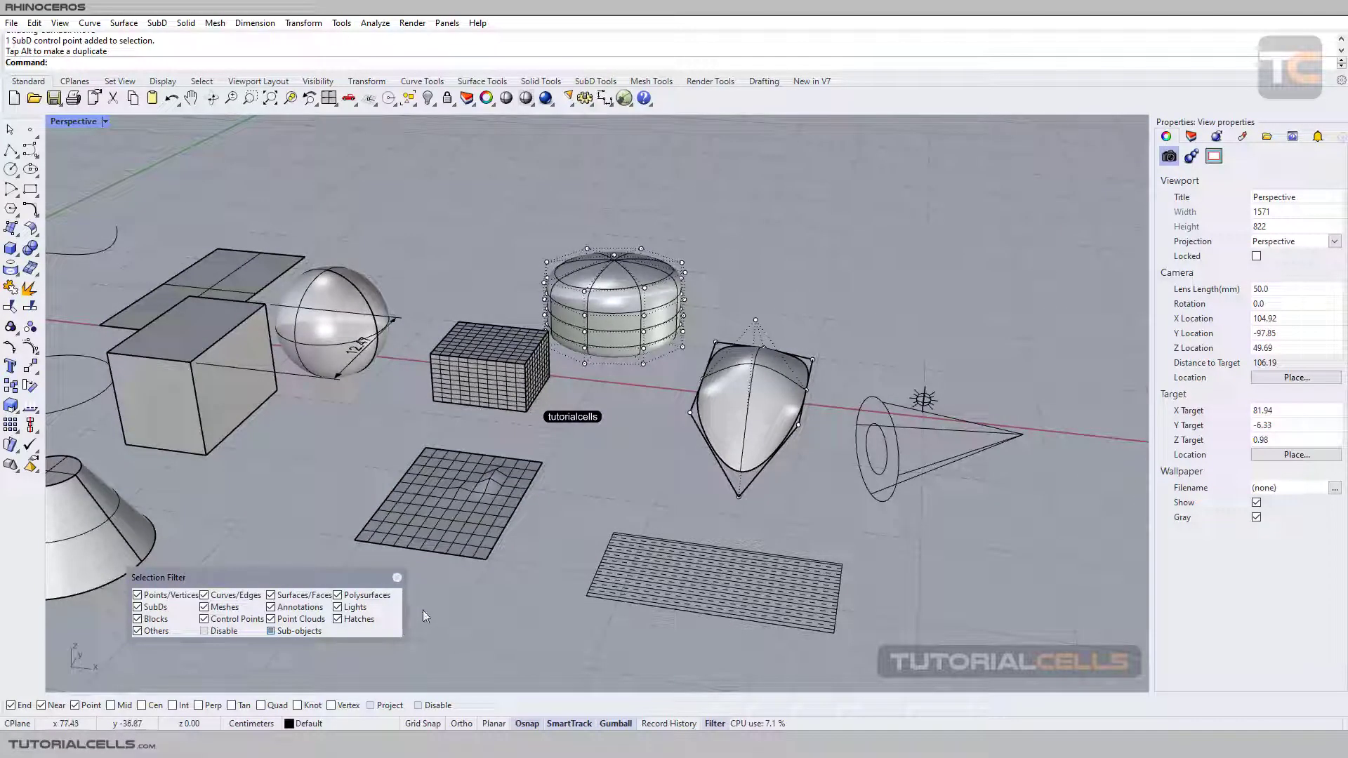
pyautogui.click(757, 319)
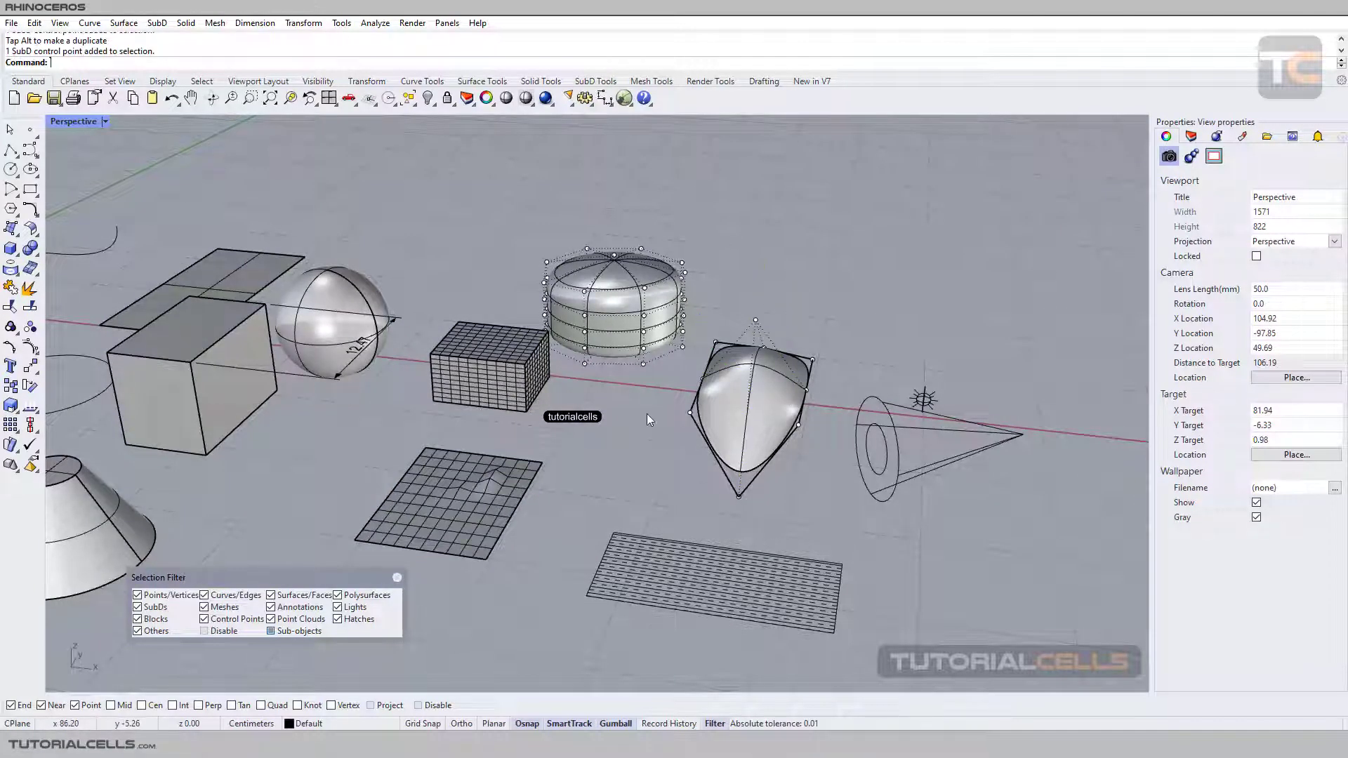
pyautogui.scroll(5, 503, 522)
pyautogui.keyDown('shift'); pyautogui.moveTo(521, 478); pyautogui.dragTo(749, 450, button='right'); pyautogui.keyUp('shift')
pyautogui.moveTo(748, 450); pyautogui.dragTo(740, 478, button='right')
pyautogui.scroll(-2, 727, 487)
pyautogui.scroll(3, 727, 487)
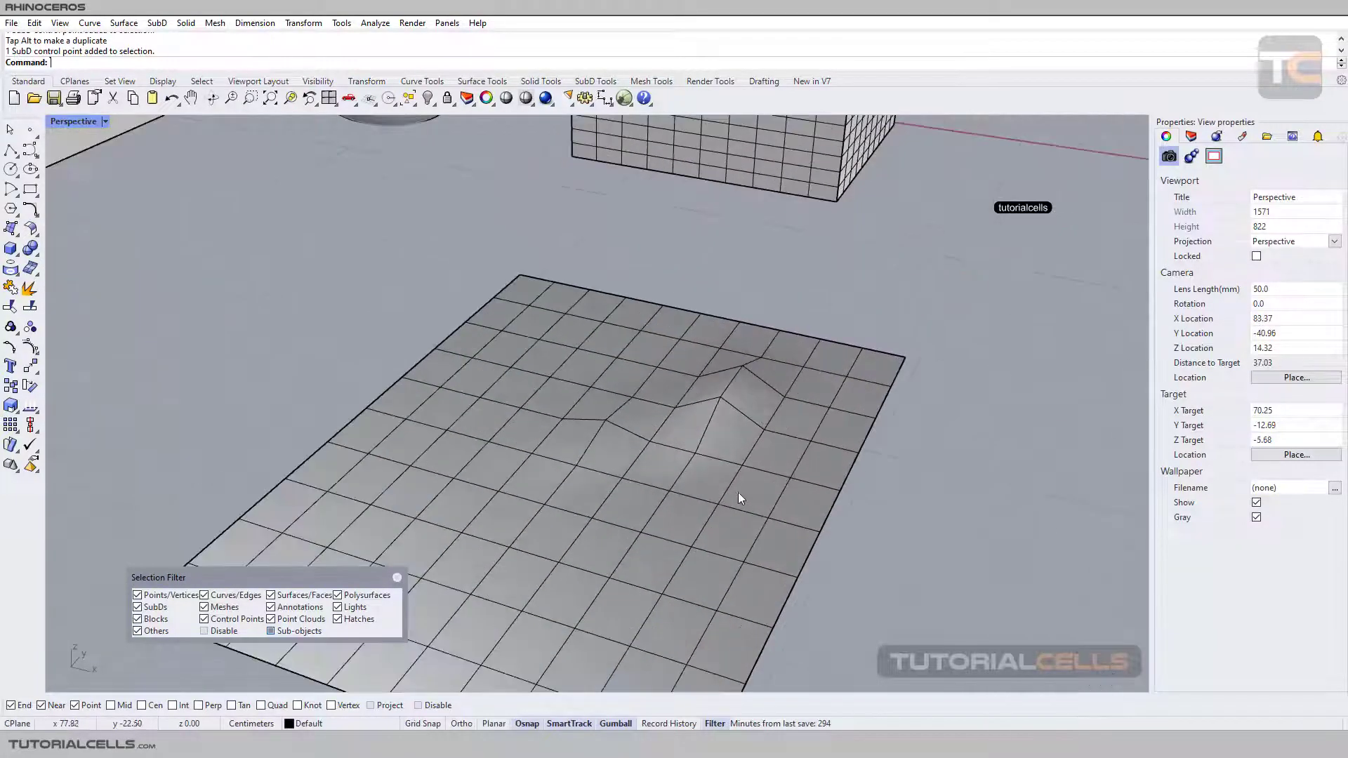
# Lift four mesh-plane faces 0.66 cm with the gumball Z arrow, then undo the move.
pyautogui.click(748, 491)
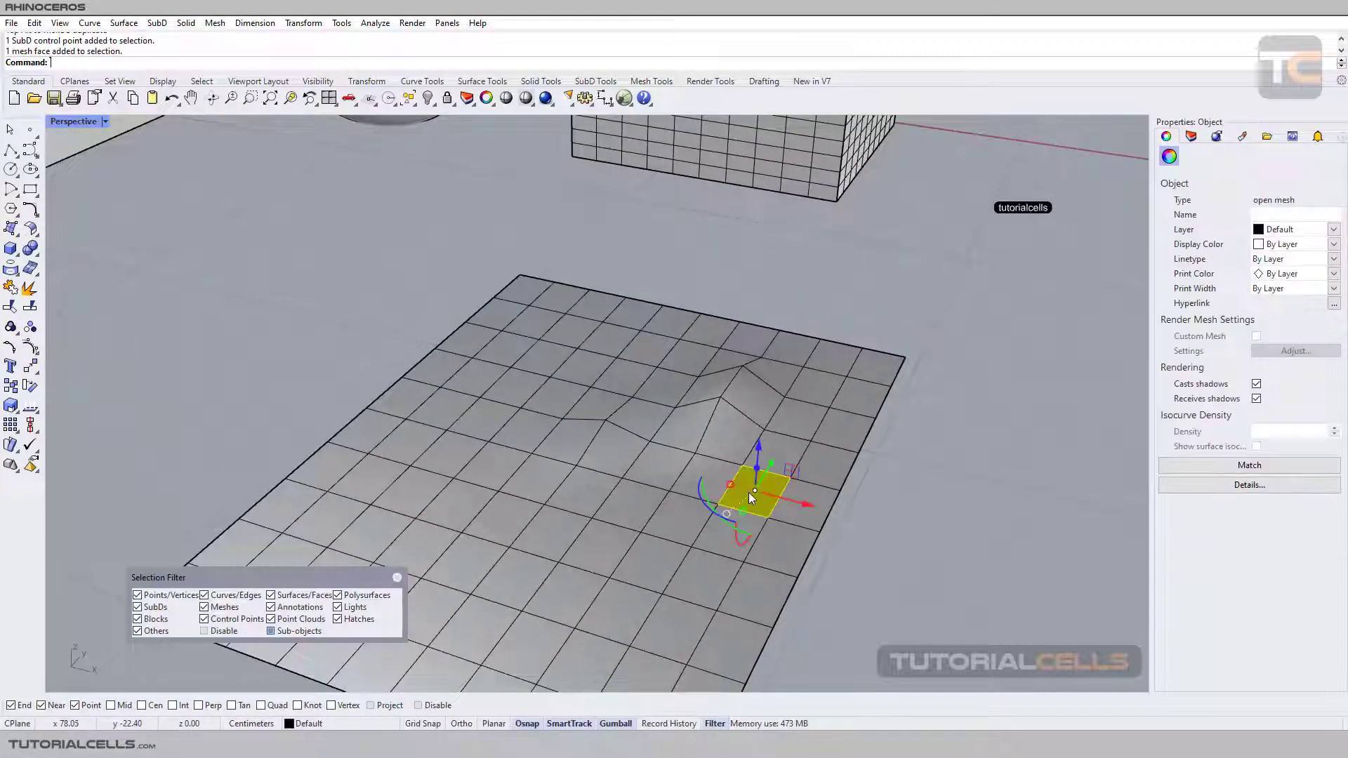
pyautogui.keyDown('ctrl'); pyautogui.keyDown('shift'); pyautogui.click(622, 498); pyautogui.keyUp('shift'); pyautogui.keyUp('ctrl')
pyautogui.keyDown('ctrl'); pyautogui.keyDown('shift'); pyautogui.click(513, 466); pyautogui.keyUp('shift'); pyautogui.keyUp('ctrl')
pyautogui.keyDown('ctrl'); pyautogui.keyDown('shift'); pyautogui.click(591, 379); pyautogui.keyUp('shift'); pyautogui.keyUp('ctrl')
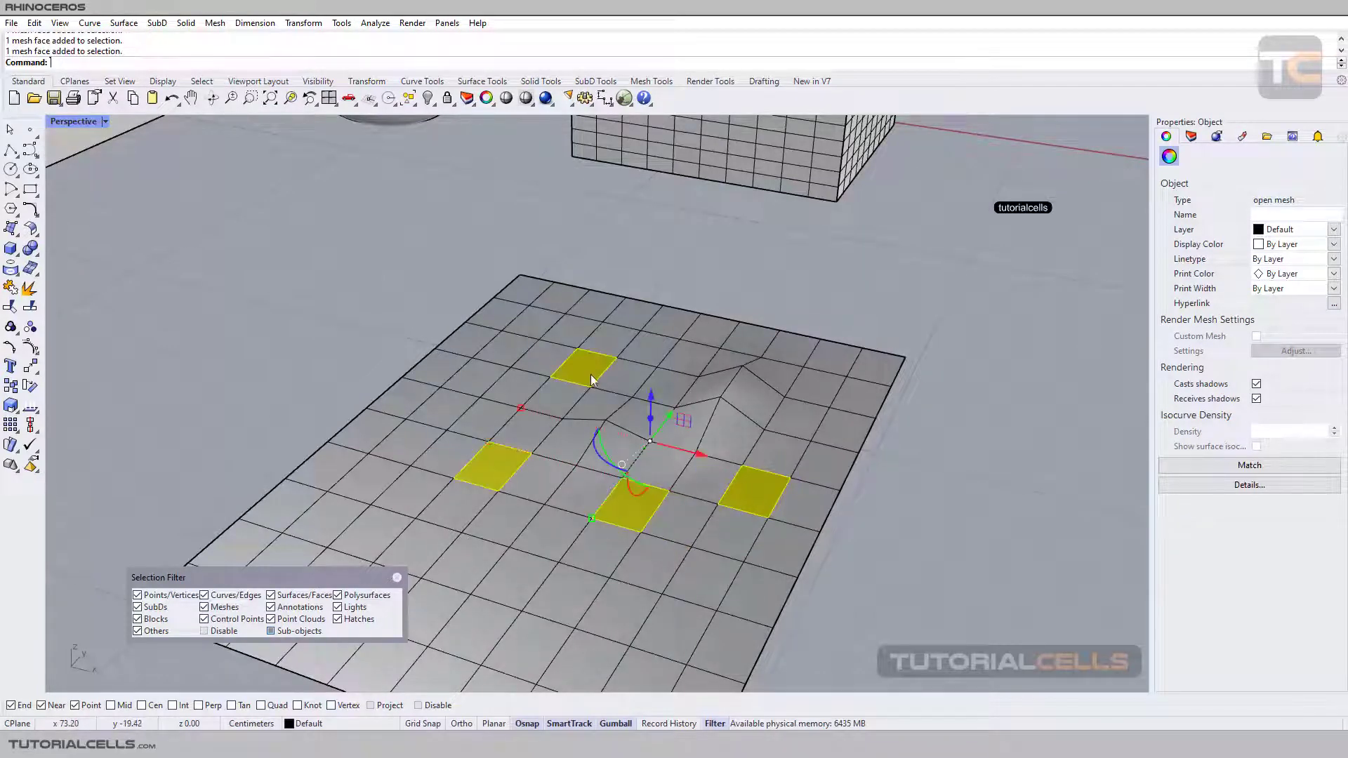
pyautogui.moveTo(652, 393); pyautogui.dragTo(651, 347)
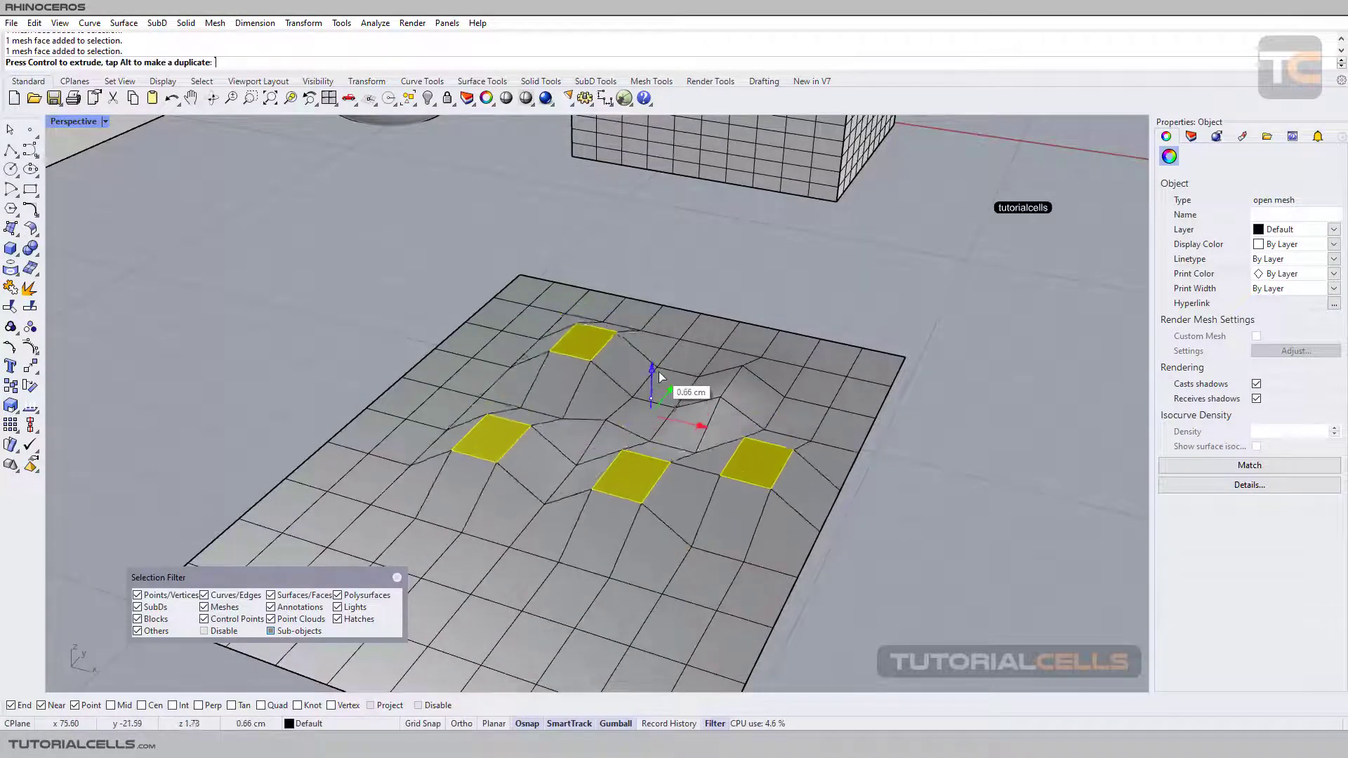
pyautogui.hotkey('ctrl', 'z')
# Pan out to the whole scene and select a face on the cylinder's top.
pyautogui.scroll(-5, 837, 360)
pyautogui.keyDown('shift'); pyautogui.moveTo(837, 360); pyautogui.dragTo(685, 608, button='right'); pyautogui.keyUp('shift')
pyautogui.scroll(2, 815, 253)
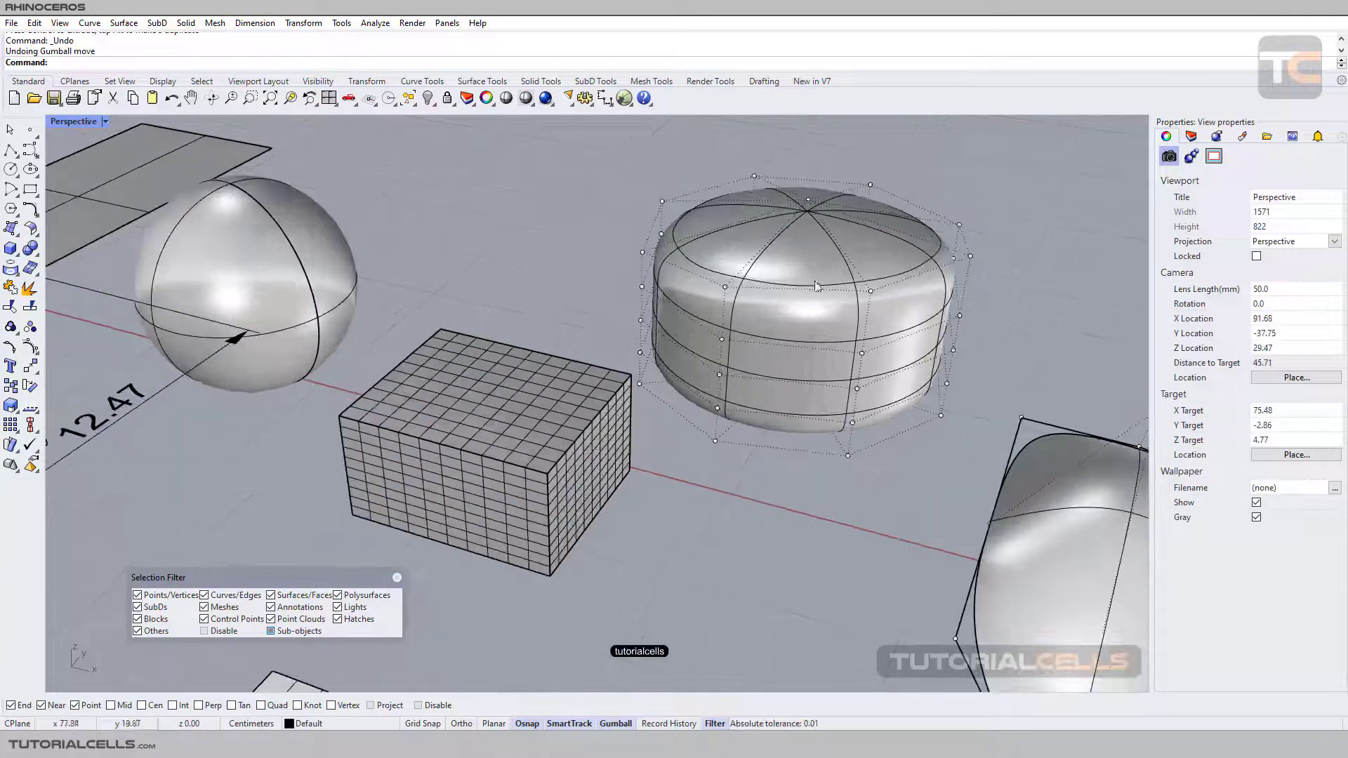
pyautogui.keyDown('ctrl'); pyautogui.keyDown('shift'); pyautogui.click(809, 259); pyautogui.keyUp('shift'); pyautogui.keyUp('ctrl')
# Add a second cylinder top face, raise both with the gumball, then undo.
pyautogui.keyDown('ctrl'); pyautogui.keyDown('shift'); pyautogui.click(874, 247); pyautogui.keyUp('shift'); pyautogui.keyUp('ctrl')
pyautogui.moveTo(854, 211); pyautogui.dragTo(856, 183)
pyautogui.hotkey('ctrl', 'z')
pyautogui.scroll(-6, 714, 413)
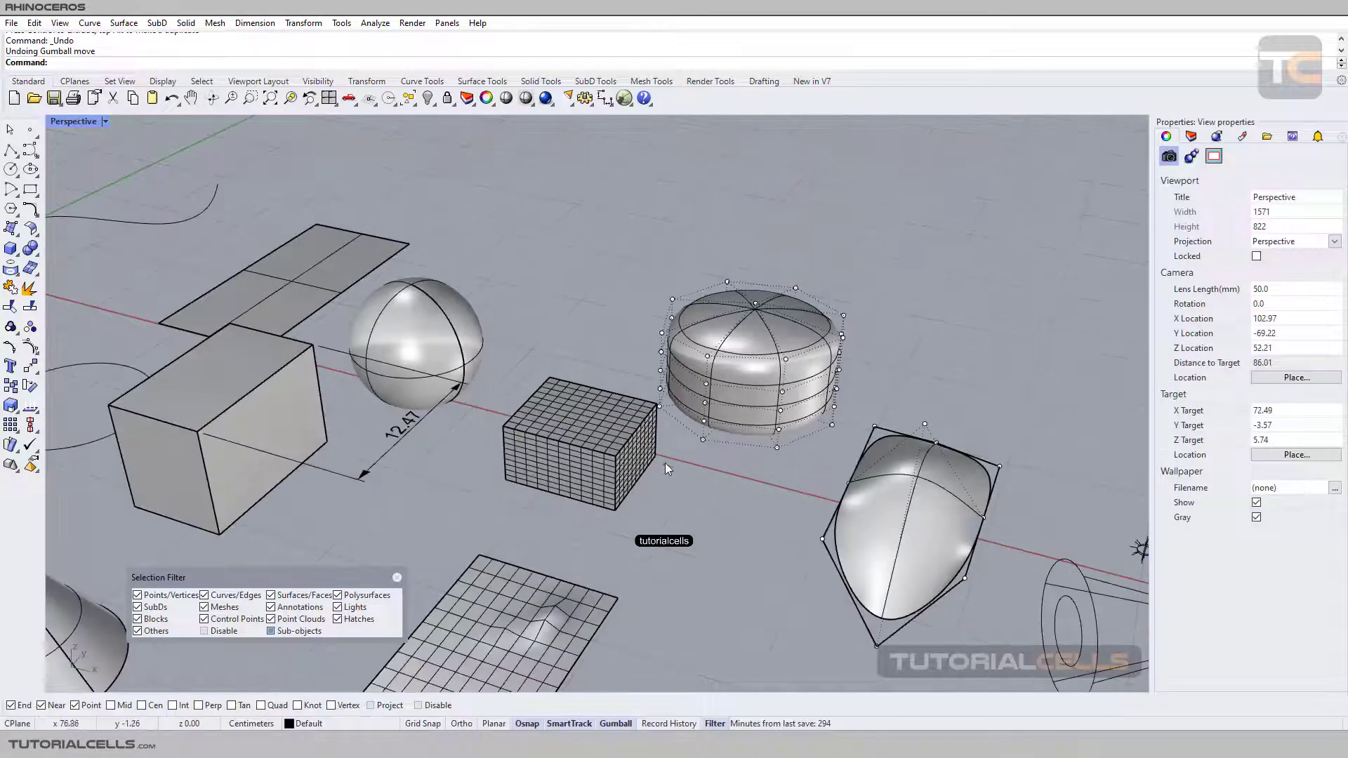
pyautogui.keyDown('shift'); pyautogui.moveTo(664, 462); pyautogui.dragTo(766, 371, button='right'); pyautogui.keyUp('shift')
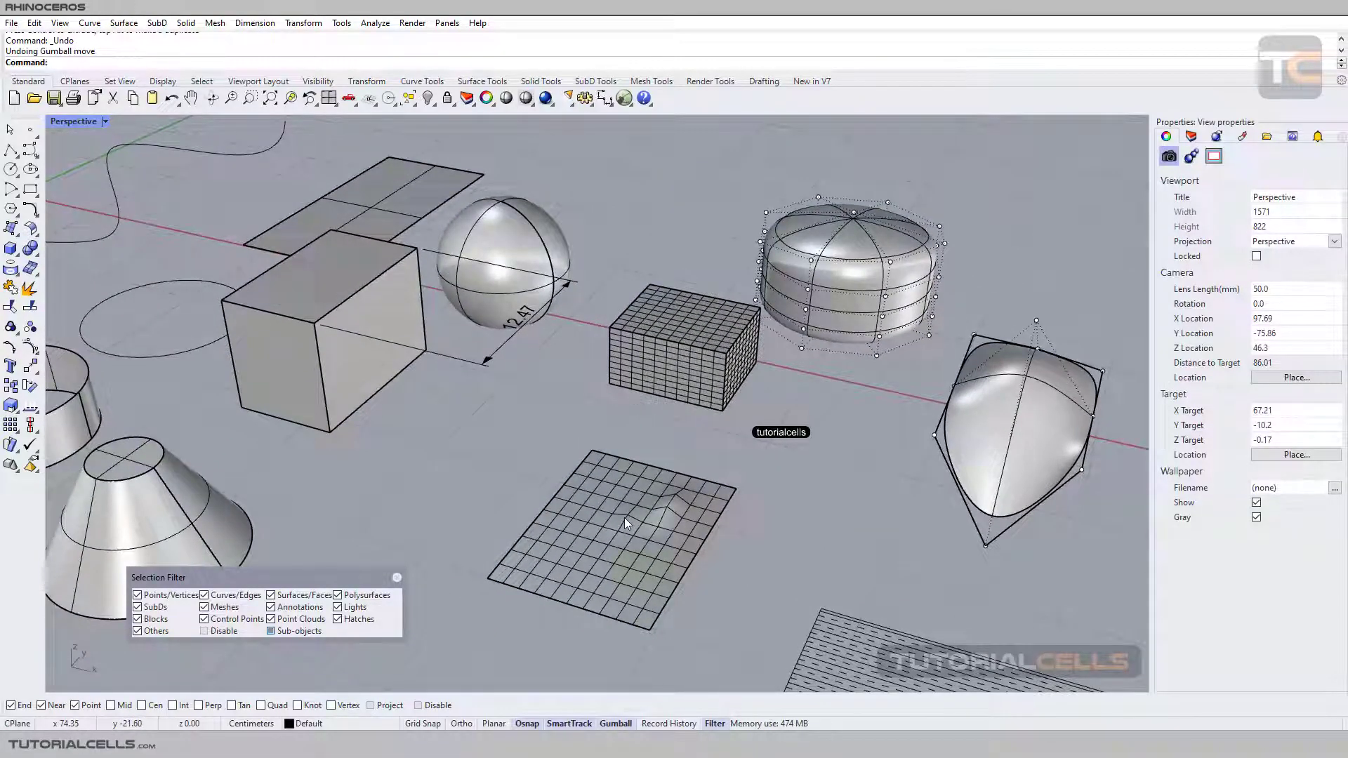
# Uncheck Sub-objects, close the Selection Filter panel, and zoom out to frame the scene.
pyautogui.click(299, 630)
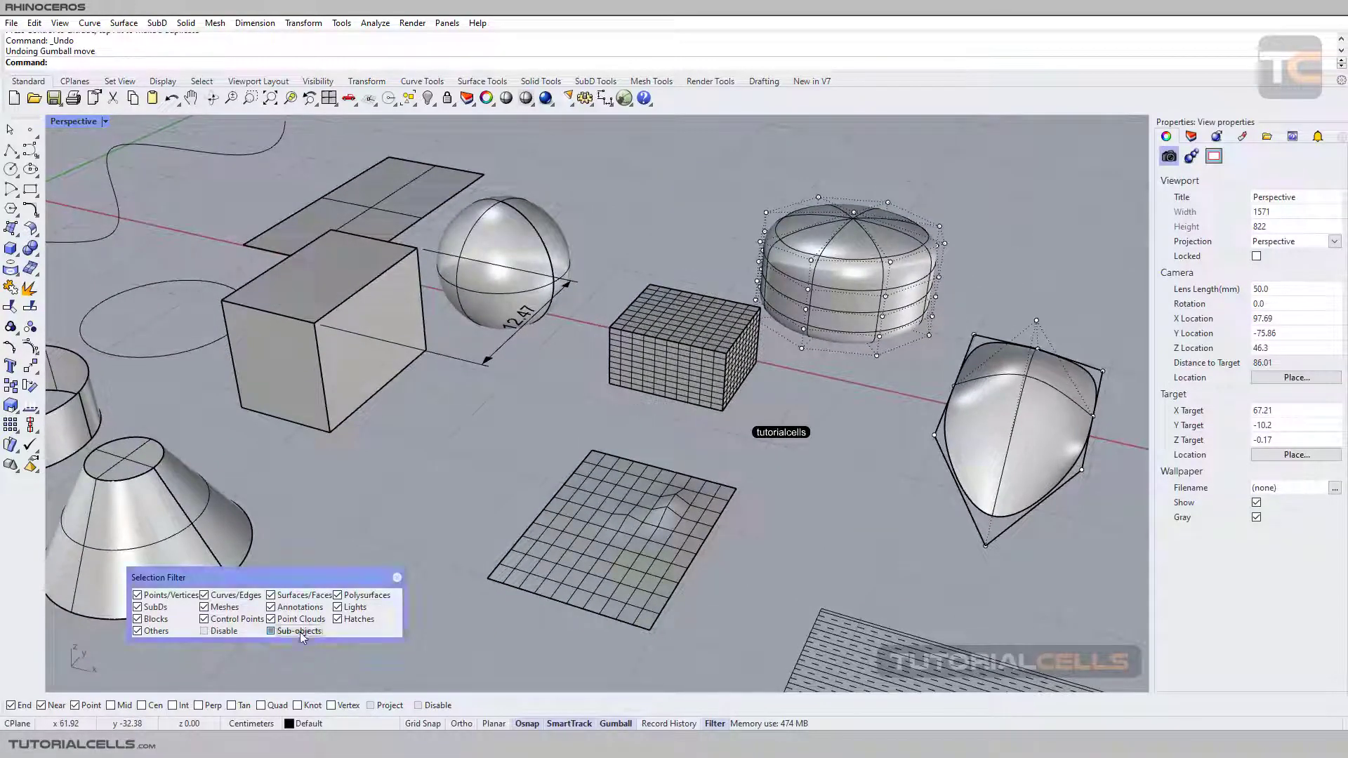
pyautogui.click(397, 578)
pyautogui.scroll(-3, 405, 564)
pyautogui.keyDown('shift'); pyautogui.moveTo(420, 512); pyautogui.dragTo(660, 491, button='right'); pyautogui.keyUp('shift')
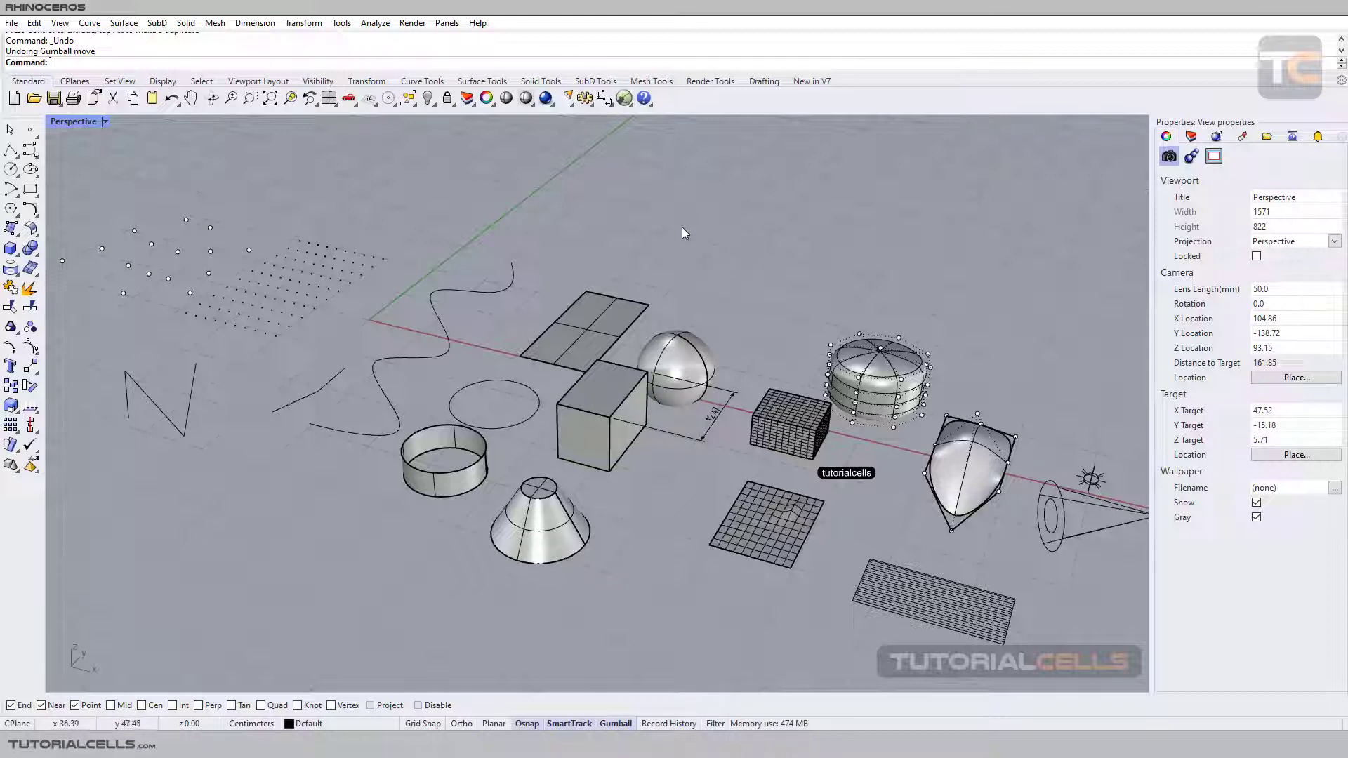
# From the Select tab, click-select the sphere, box, mesh plane and mesh box, then clear with Esc.
pyautogui.click(202, 81)
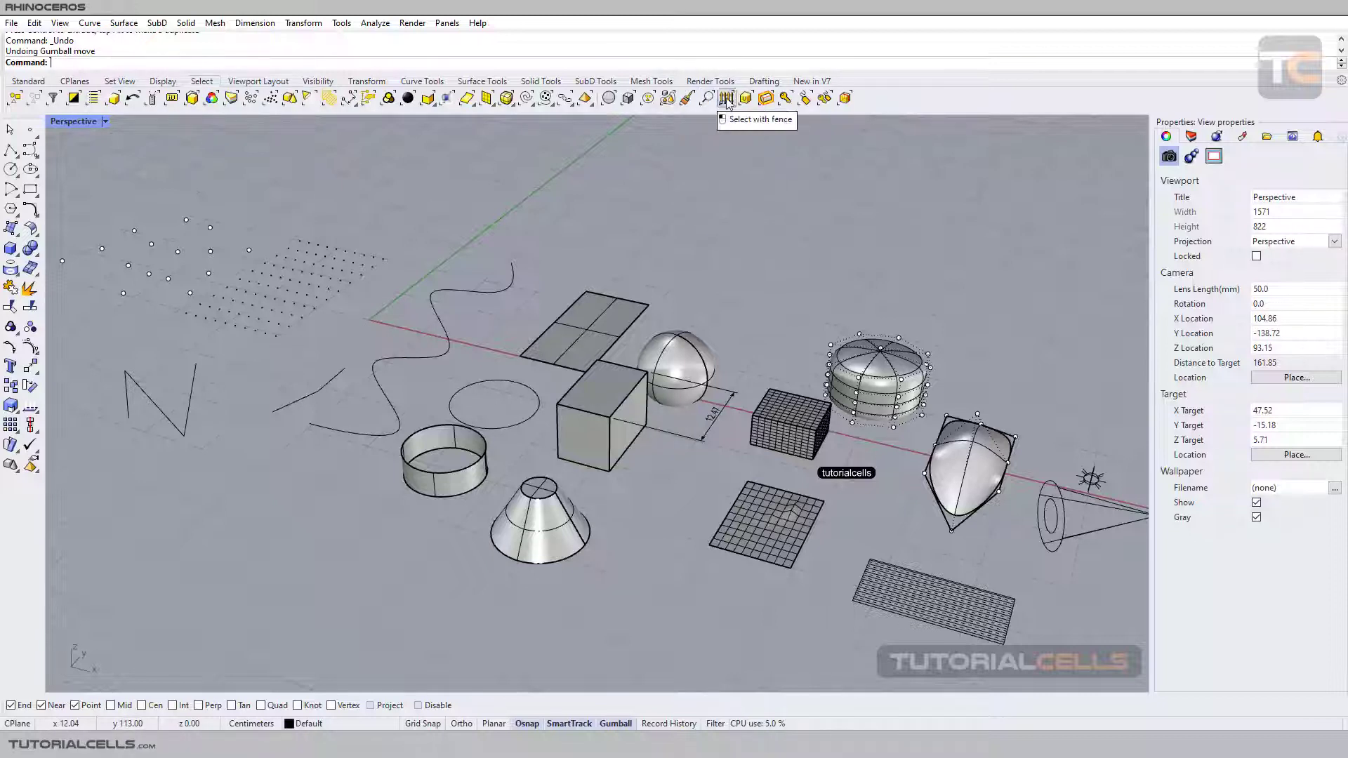
pyautogui.scroll(3, 761, 296)
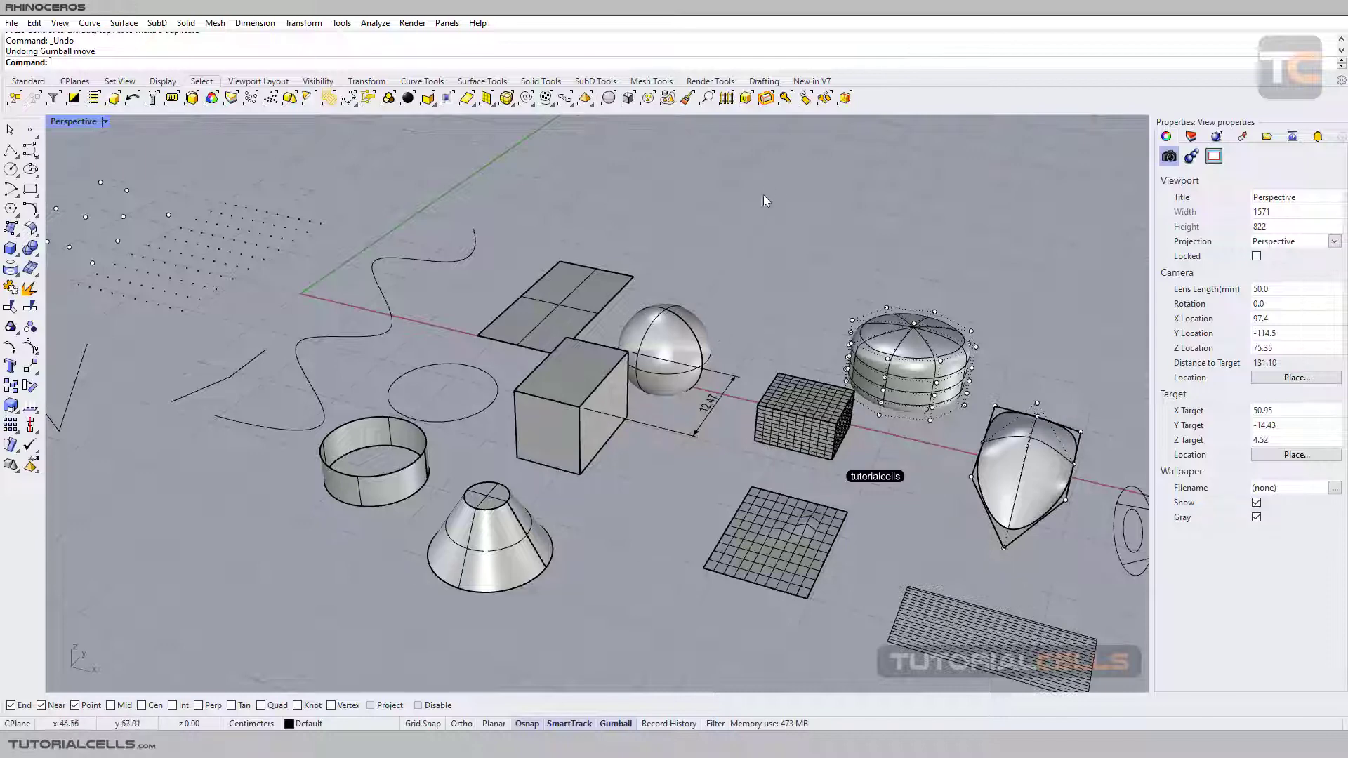
pyautogui.click(687, 304)
pyautogui.click(594, 435)
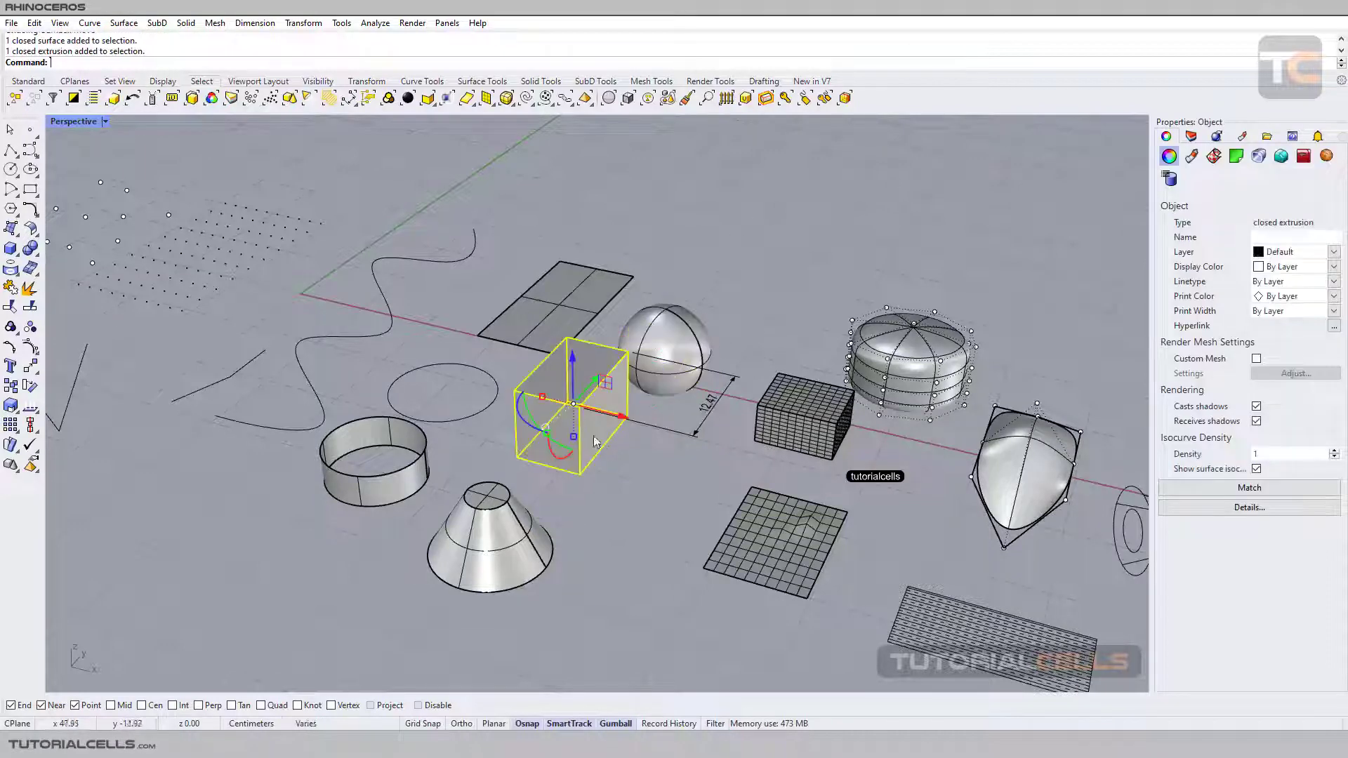
pyautogui.click(771, 546)
pyautogui.click(822, 417)
pyautogui.press('Escape')
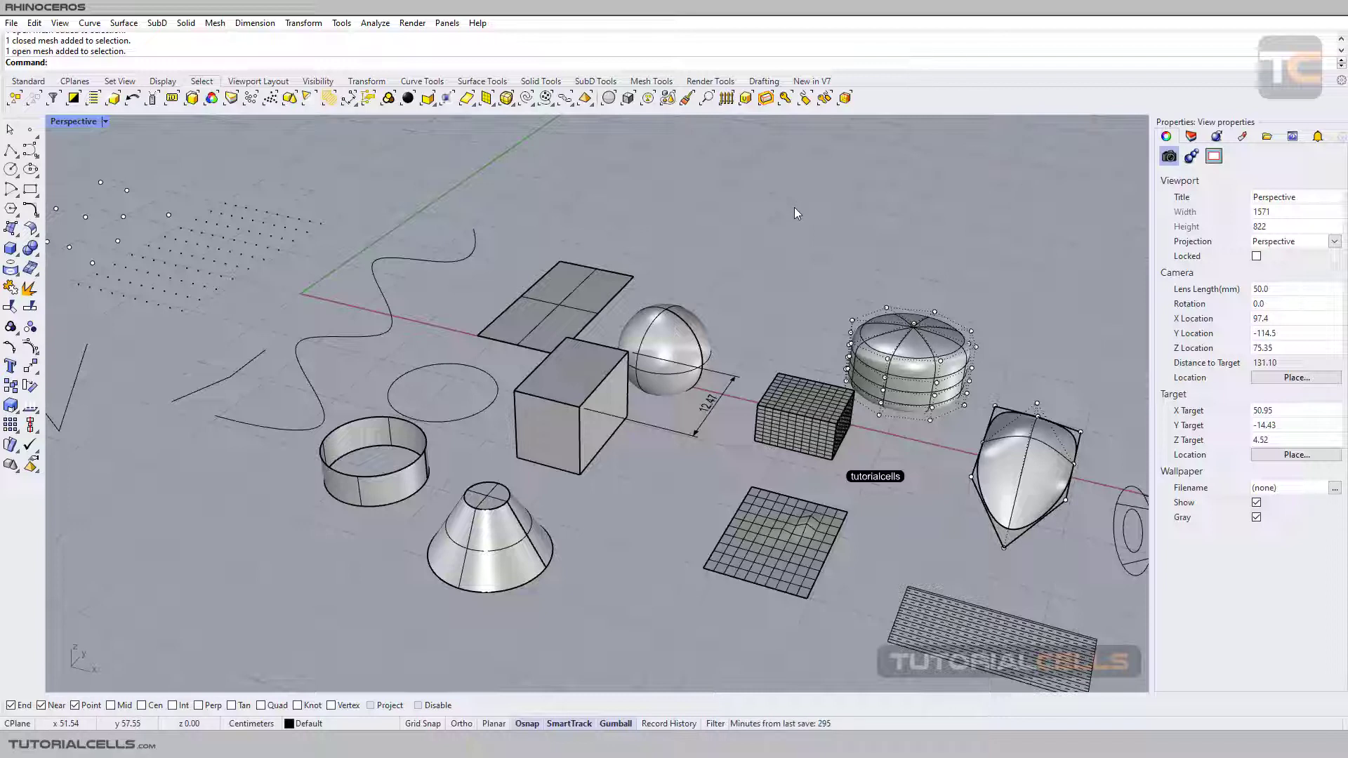
# Crossing-select the box, sphere, four-panel surface and 12.47 dimension with a right-to-left window.
pyautogui.moveTo(794, 205); pyautogui.dragTo(636, 340)
pyautogui.click(568, 199)
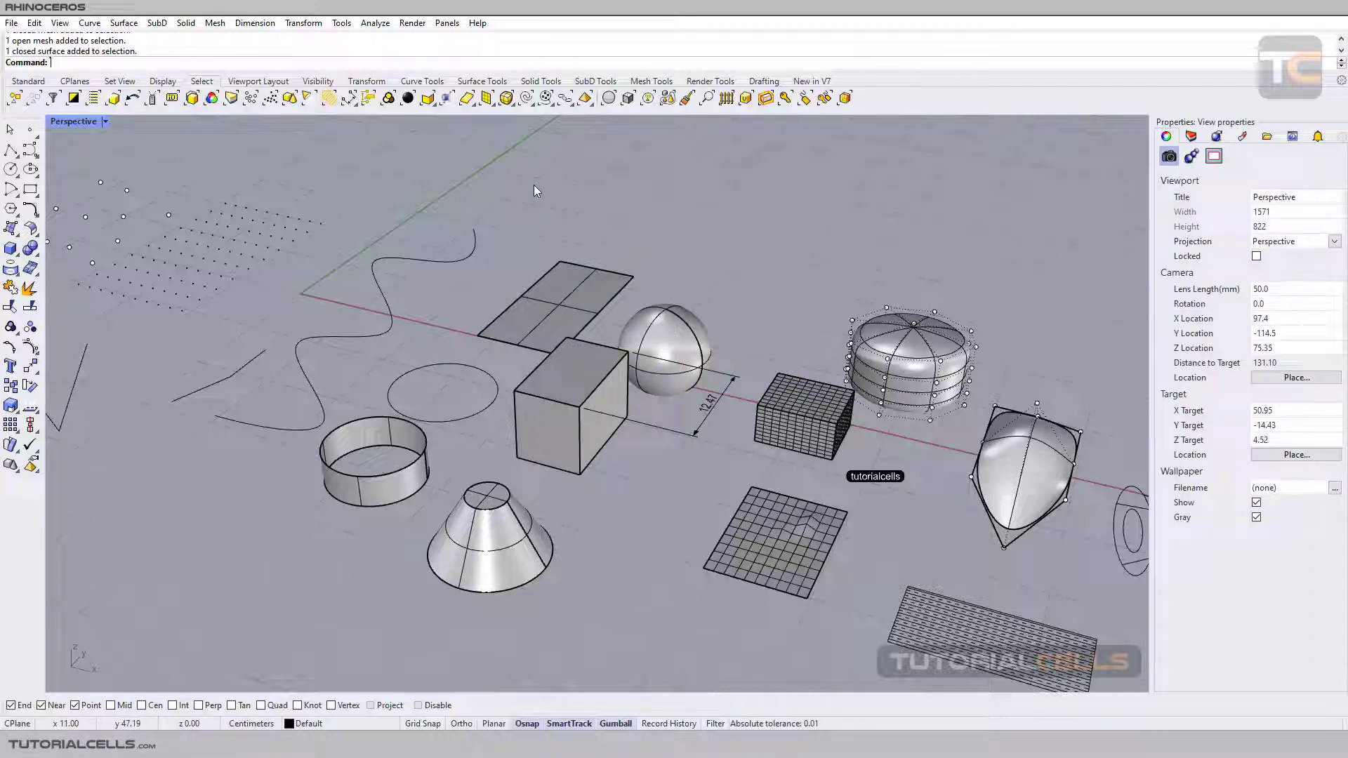
pyautogui.moveTo(535, 186); pyautogui.dragTo(759, 387)
pyautogui.scroll(4, 663, 330)
pyautogui.keyDown('shift'); pyautogui.moveTo(659, 333); pyautogui.dragTo(709, 298, button='right'); pyautogui.keyUp('shift')
pyautogui.moveTo(835, 156); pyautogui.dragTo(600, 356)
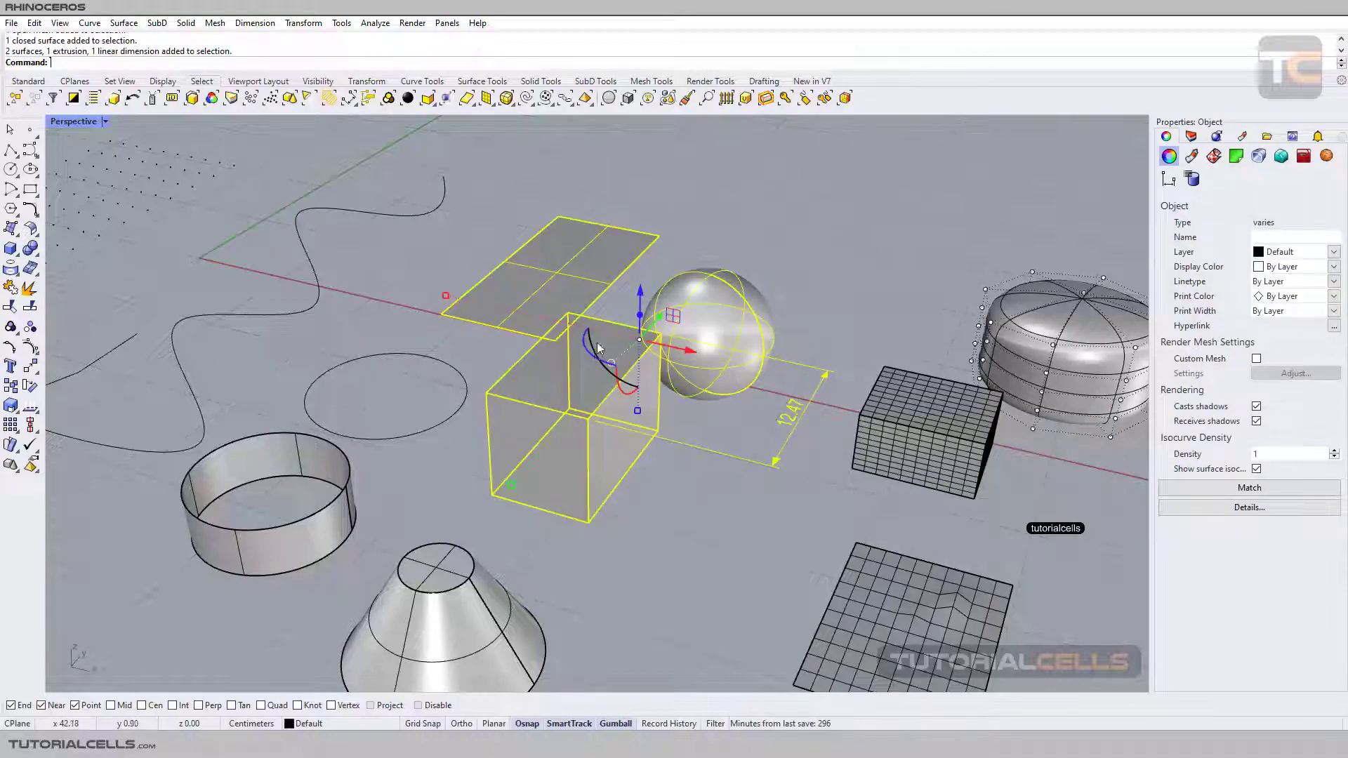
# Clear the selection, then zoom and orbit close to the drum-shaped SubD cushion.
pyautogui.click(860, 302)
pyautogui.keyDown('shift'); pyautogui.moveTo(868, 309); pyautogui.dragTo(460, 246, button='right'); pyautogui.keyUp('shift')
pyautogui.scroll(6, 806, 320)
pyautogui.scroll(2, 806, 319)
pyautogui.keyDown('shift'); pyautogui.moveTo(764, 295); pyautogui.dragTo(651, 306, button='right'); pyautogui.keyUp('shift')
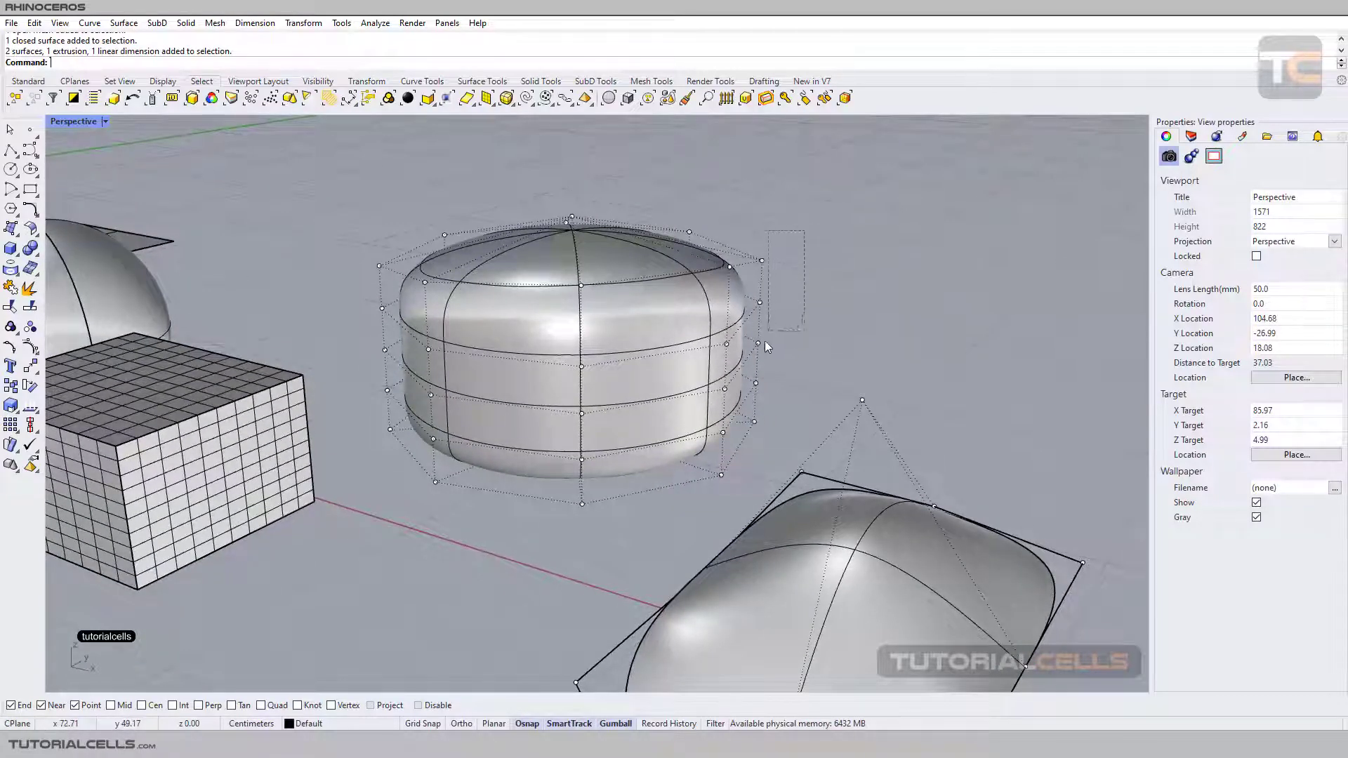
# Window-select the cushion's right-side control points, then click empty space to deselect.
pyautogui.moveTo(745, 420); pyautogui.dragTo(744, 436)
pyautogui.moveTo(743, 430); pyautogui.dragTo(743, 430)
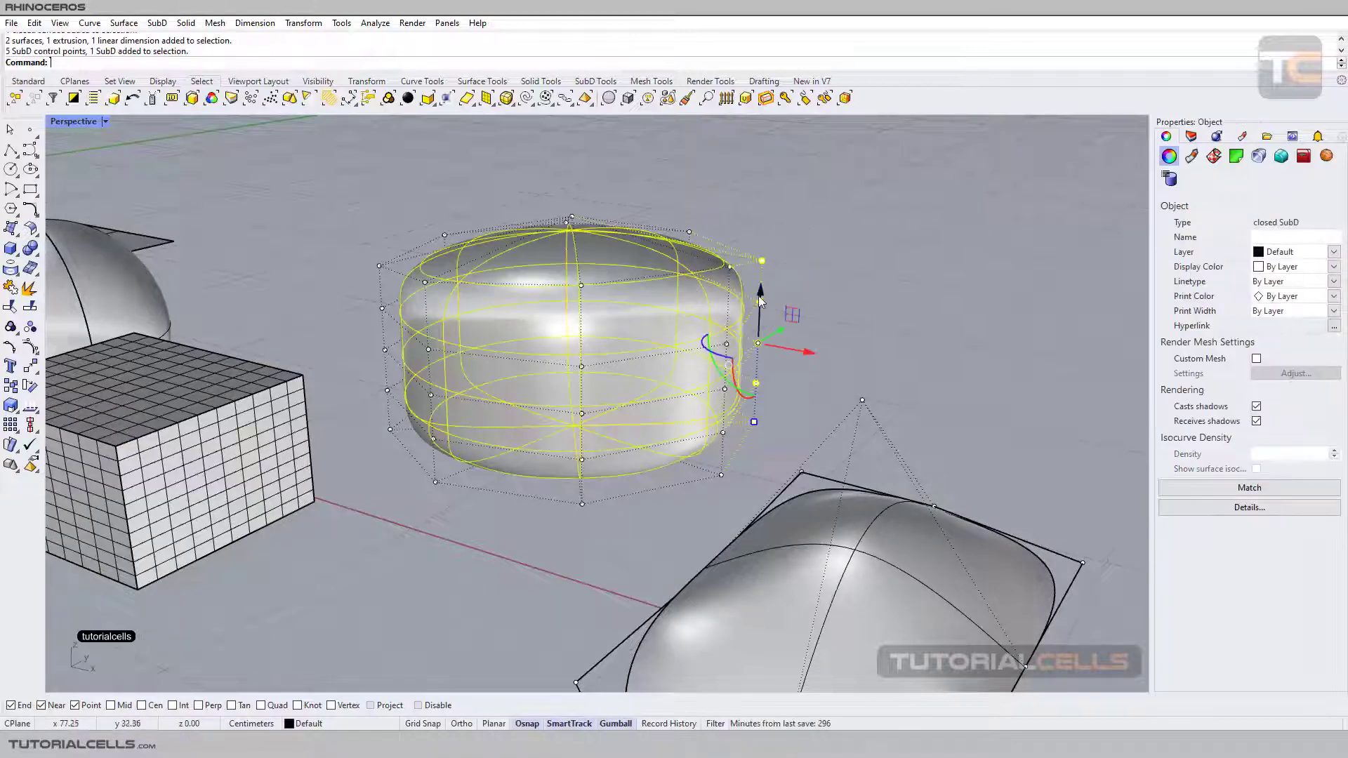
pyautogui.keyDown('shift'); pyautogui.moveTo(810, 288); pyautogui.dragTo(794, 280, button='right'); pyautogui.keyUp('shift')
pyautogui.click(794, 276)
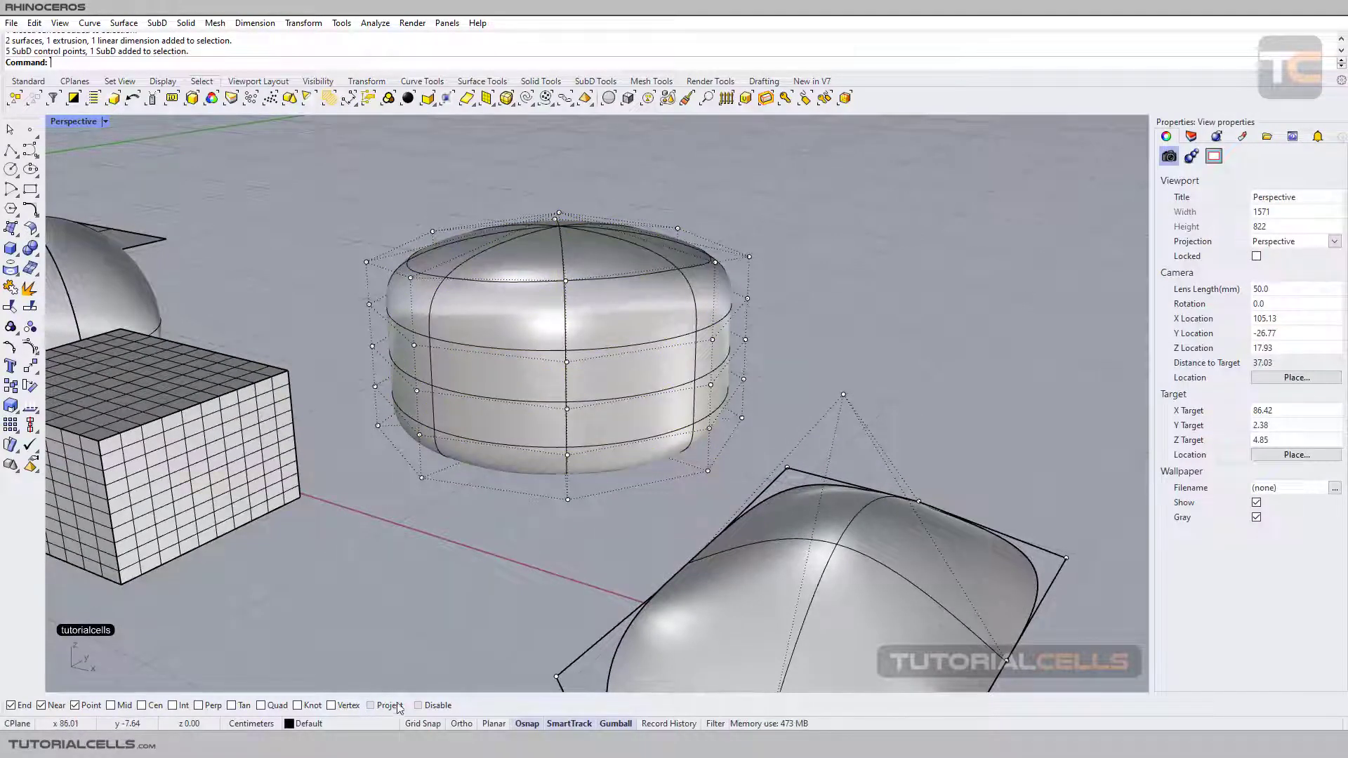
# Turn on Sub-objects in the Selection Filter and crossing-select a single SubD cushion face.
pyautogui.click(714, 724)
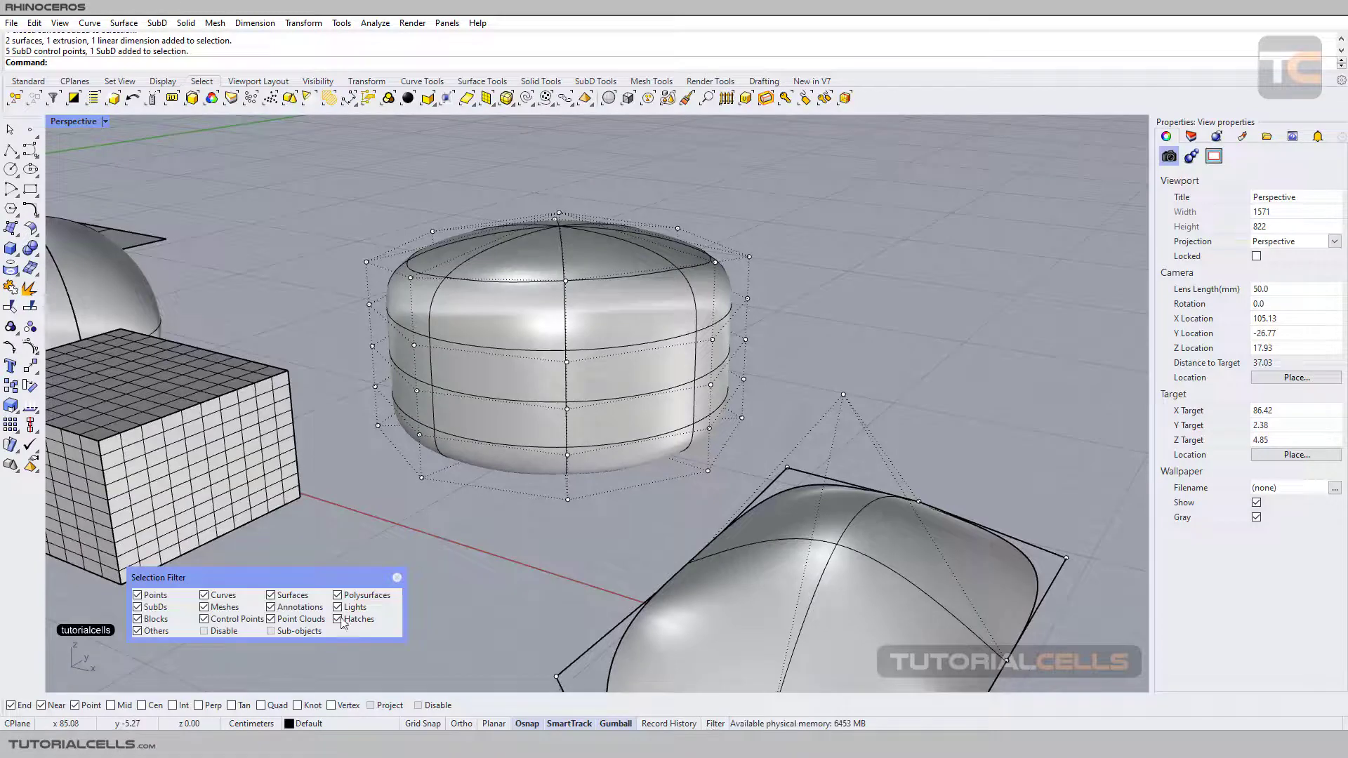
pyautogui.click(293, 634)
pyautogui.moveTo(770, 199); pyautogui.dragTo(732, 432)
pyautogui.moveTo(790, 307)
pyautogui.keyDown('shift'); pyautogui.mouseDown(button='right')
pyautogui.moveTo(737, 295)
pyautogui.moveTo(540, 303)
pyautogui.moveTo(771, 313)
pyautogui.mouseUp(button='right'); pyautogui.keyUp('shift')
# Deselect the SubD face and move the Selection Filter panel out of the way.
pyautogui.click(798, 310)
pyautogui.scroll(-5, 724, 355)
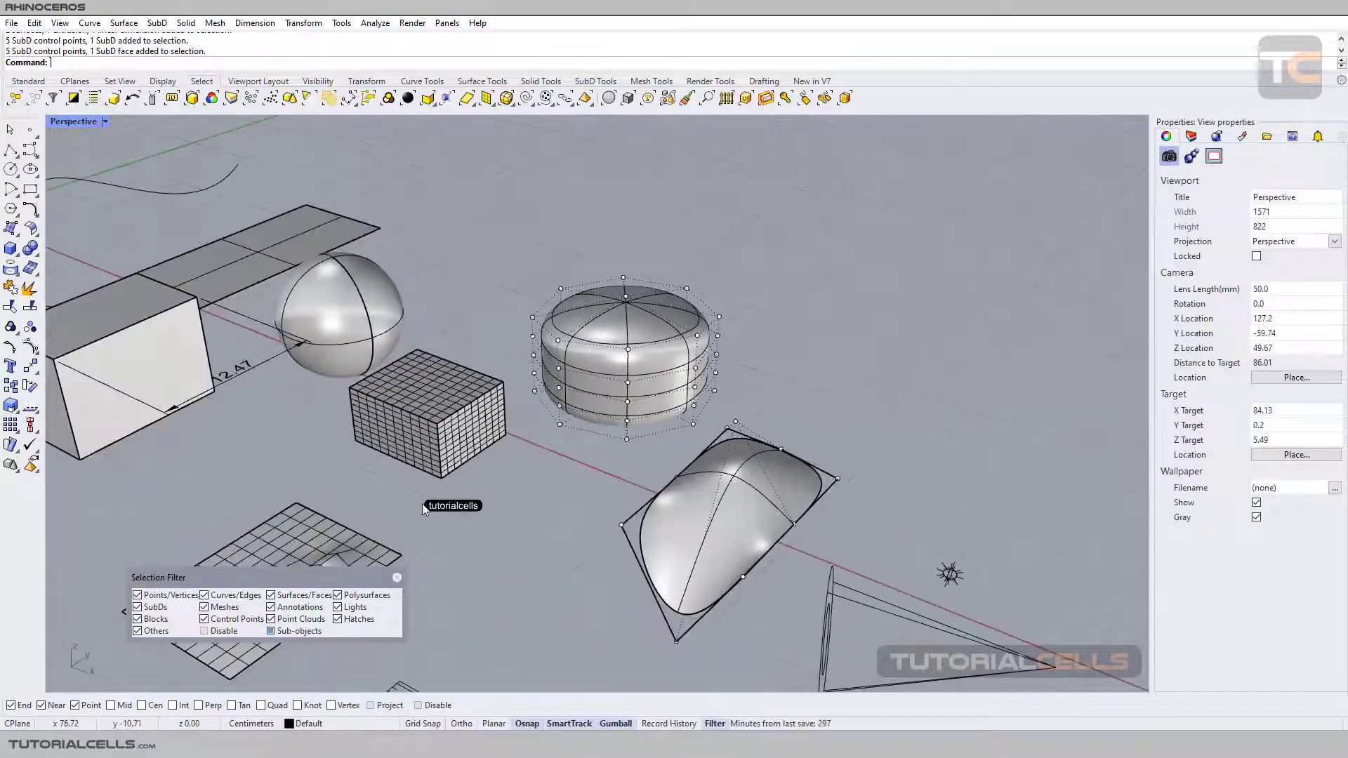
pyautogui.moveTo(281, 585); pyautogui.dragTo(966, 610)
# Window-select the four-panel flat surface and orbit to view the scene from above.
pyautogui.scroll(-6, 507, 455)
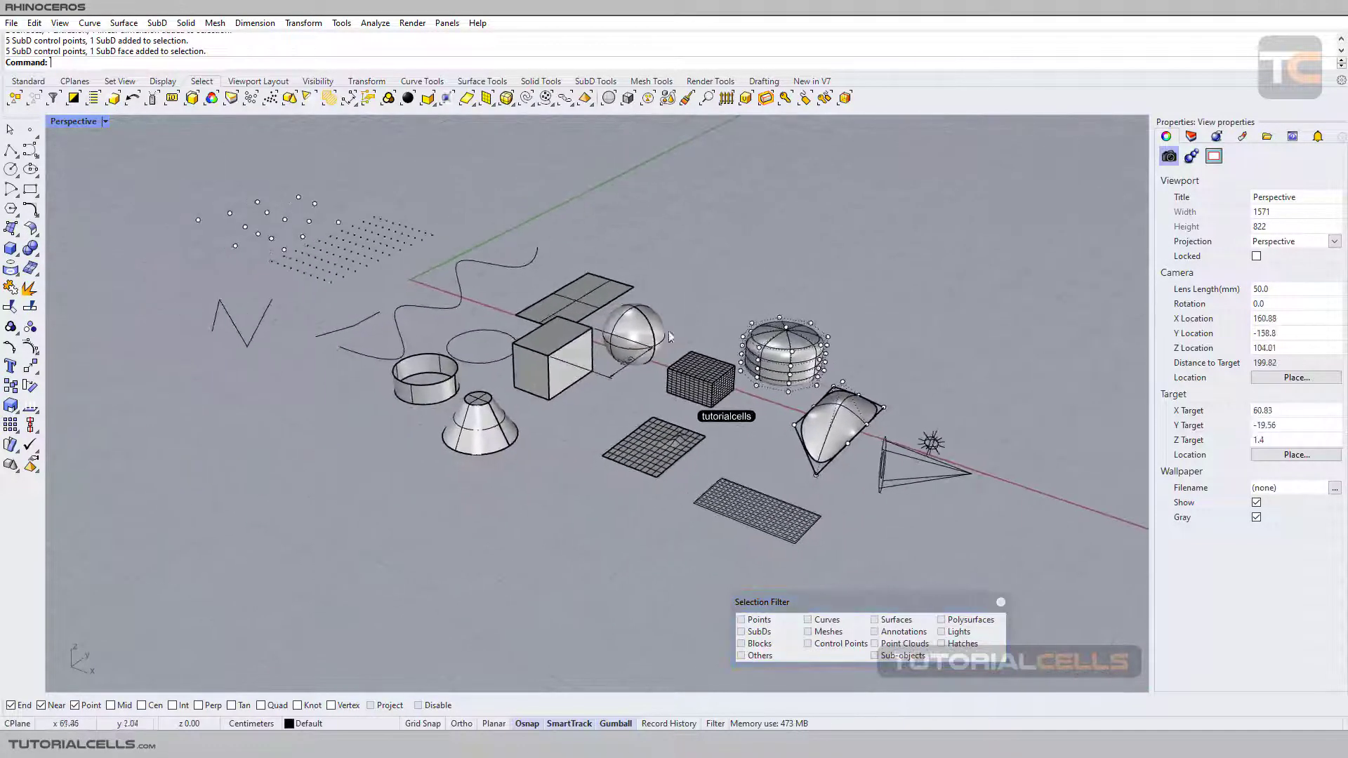
pyautogui.moveTo(472, 204); pyautogui.dragTo(752, 412)
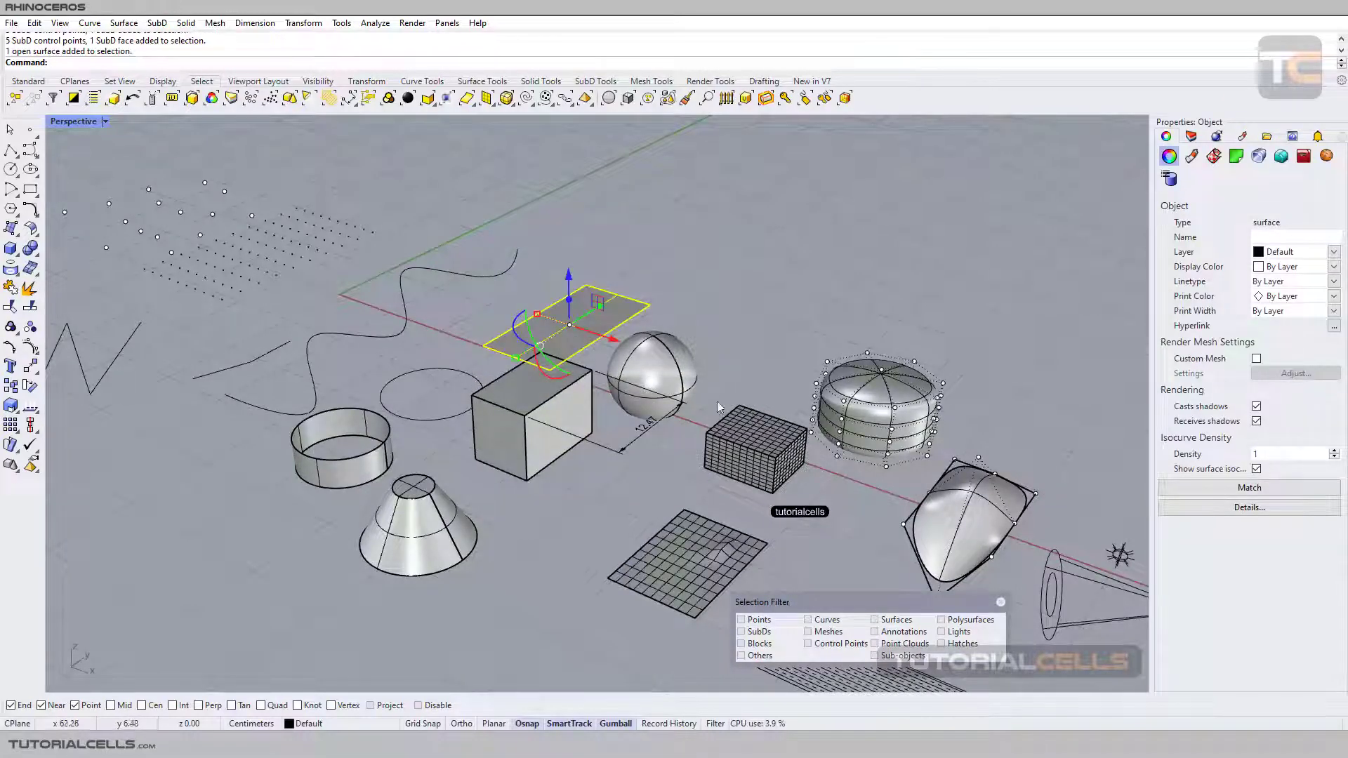
pyautogui.scroll(-4, 422, 397)
pyautogui.moveTo(421, 399); pyautogui.dragTo(674, 503, button='right')
# Deselect the flat surface, then crossing-select the wavy curve, line and circle.
pyautogui.scroll(4, 618, 464)
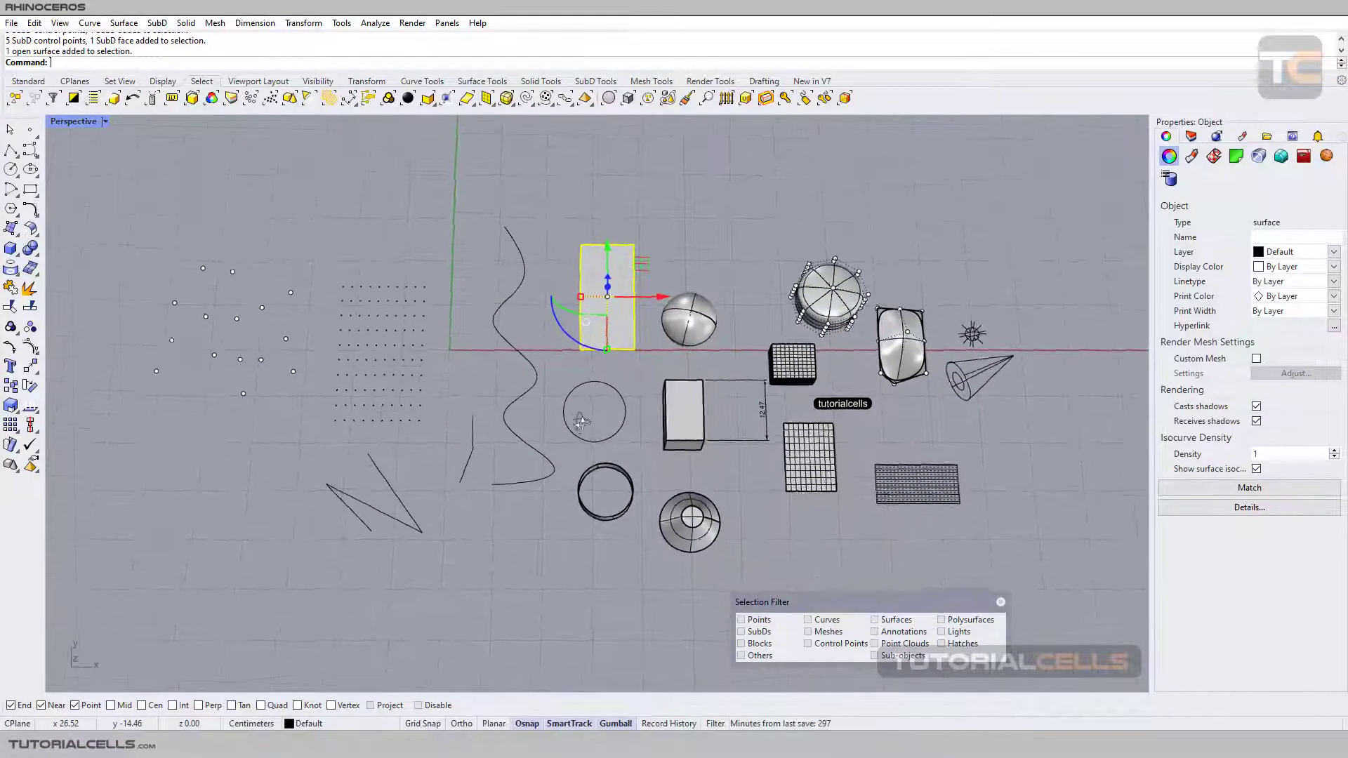
pyautogui.moveTo(559, 421); pyautogui.dragTo(543, 381, button='right')
pyautogui.click(621, 350)
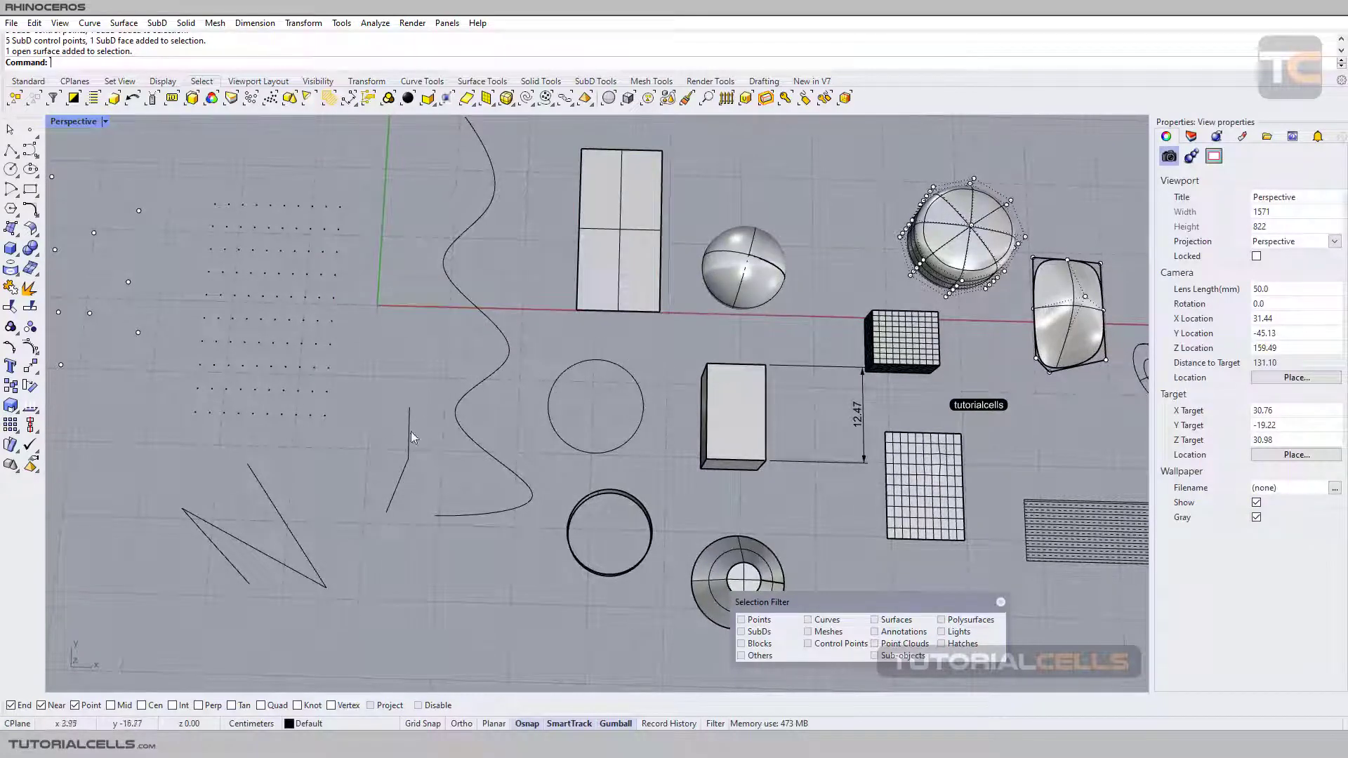
pyautogui.moveTo(663, 355); pyautogui.dragTo(377, 413)
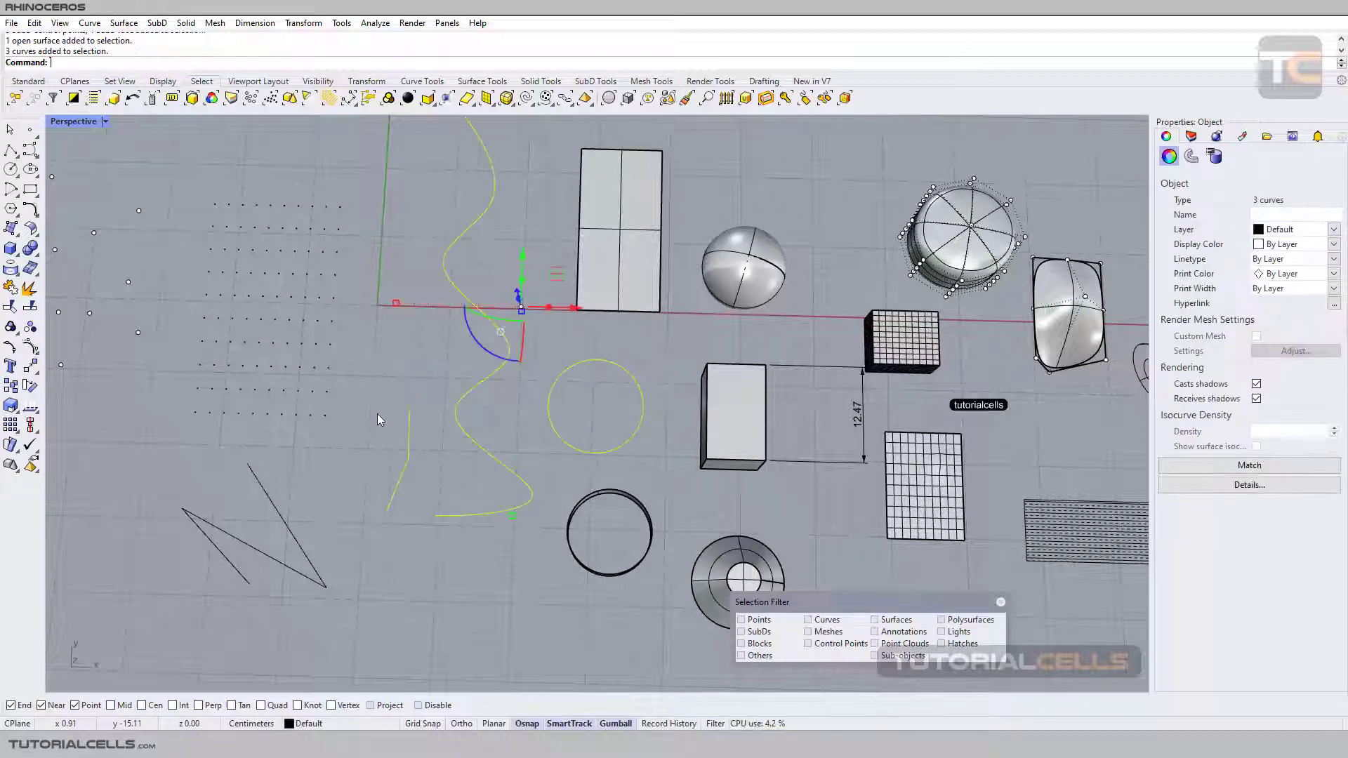
# Clear the three selected curves and window-select only the circle.
pyautogui.click(422, 378)
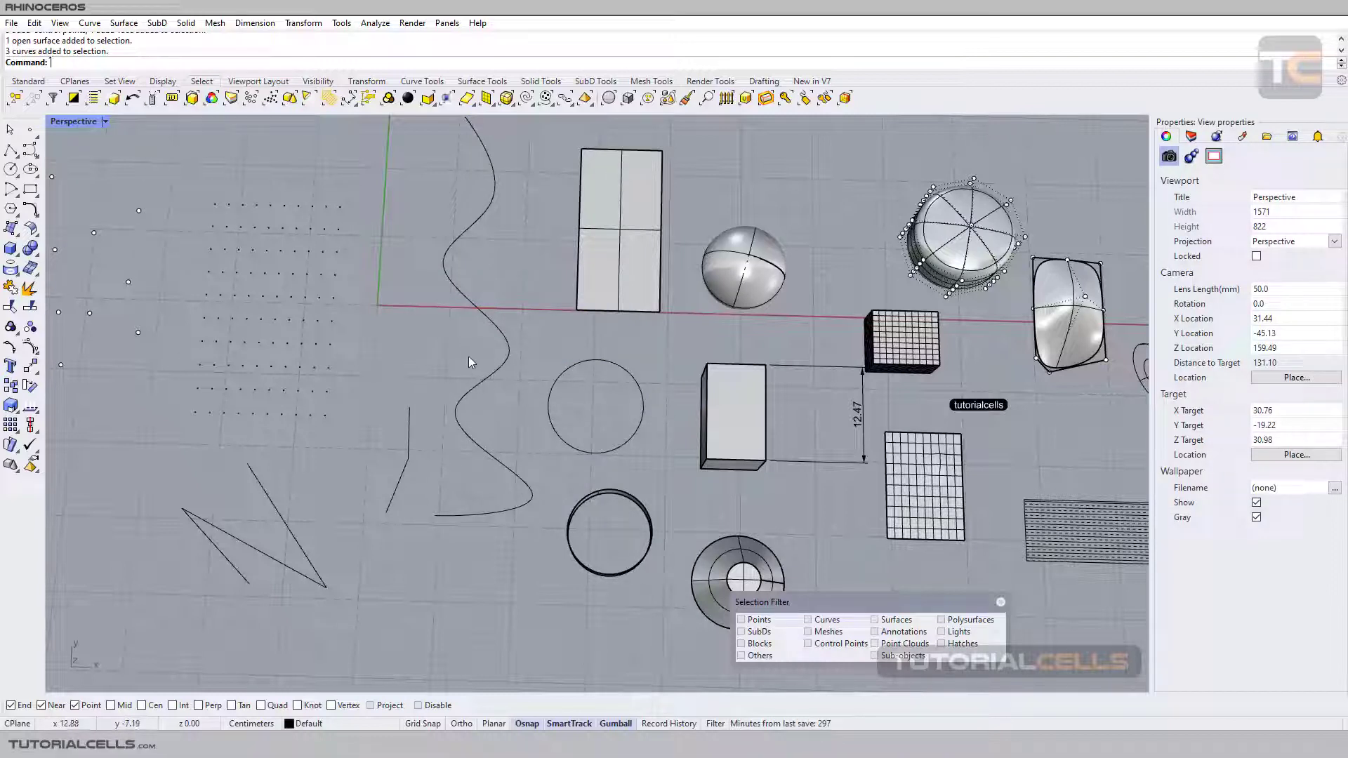
pyautogui.moveTo(483, 348); pyautogui.dragTo(674, 469)
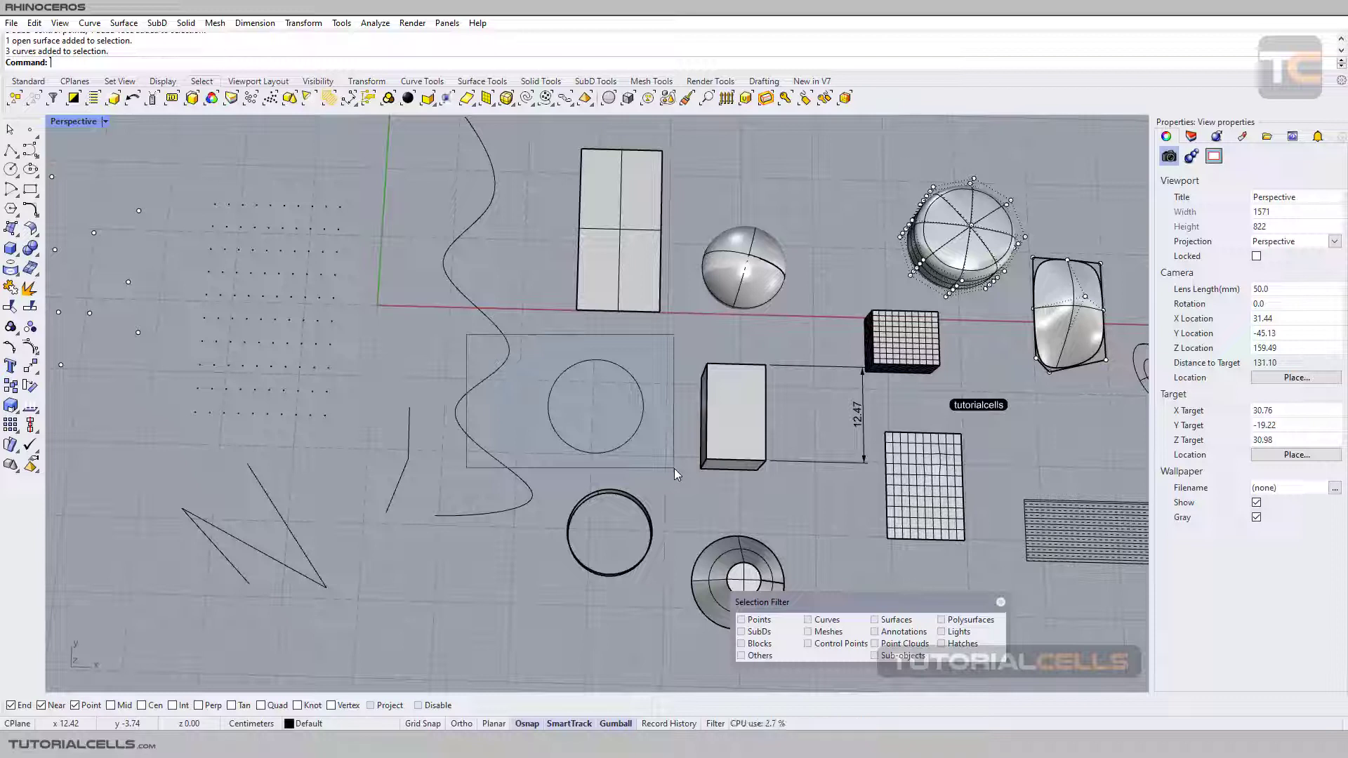
pyautogui.moveTo(674, 470); pyautogui.dragTo(670, 425)
pyautogui.moveTo(456, 337); pyautogui.dragTo(685, 469)
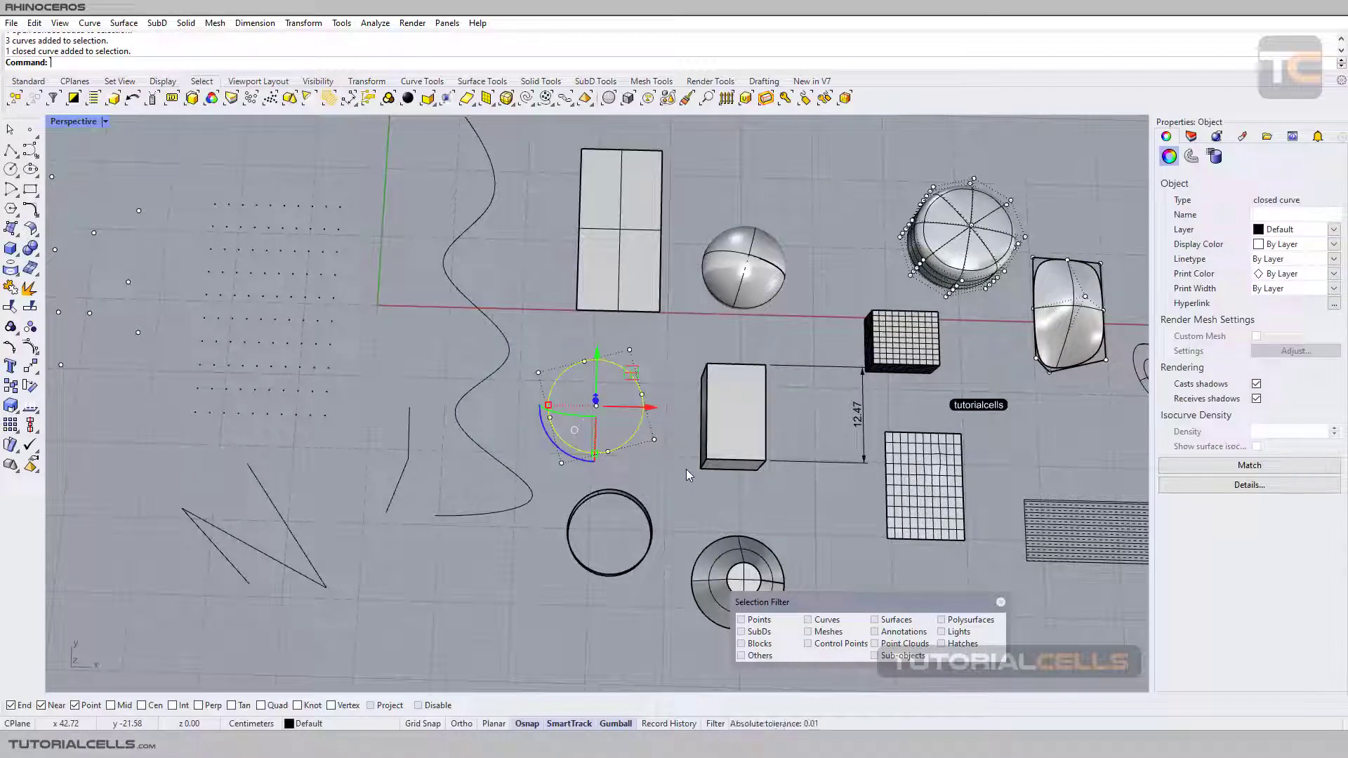
# Deselect the circle and orbit back to an oblique view of the scene.
pyautogui.click(685, 469)
pyautogui.scroll(-3, 391, 385)
pyautogui.moveTo(440, 432); pyautogui.dragTo(607, 416, button='right')
pyautogui.scroll(2, 611, 422)
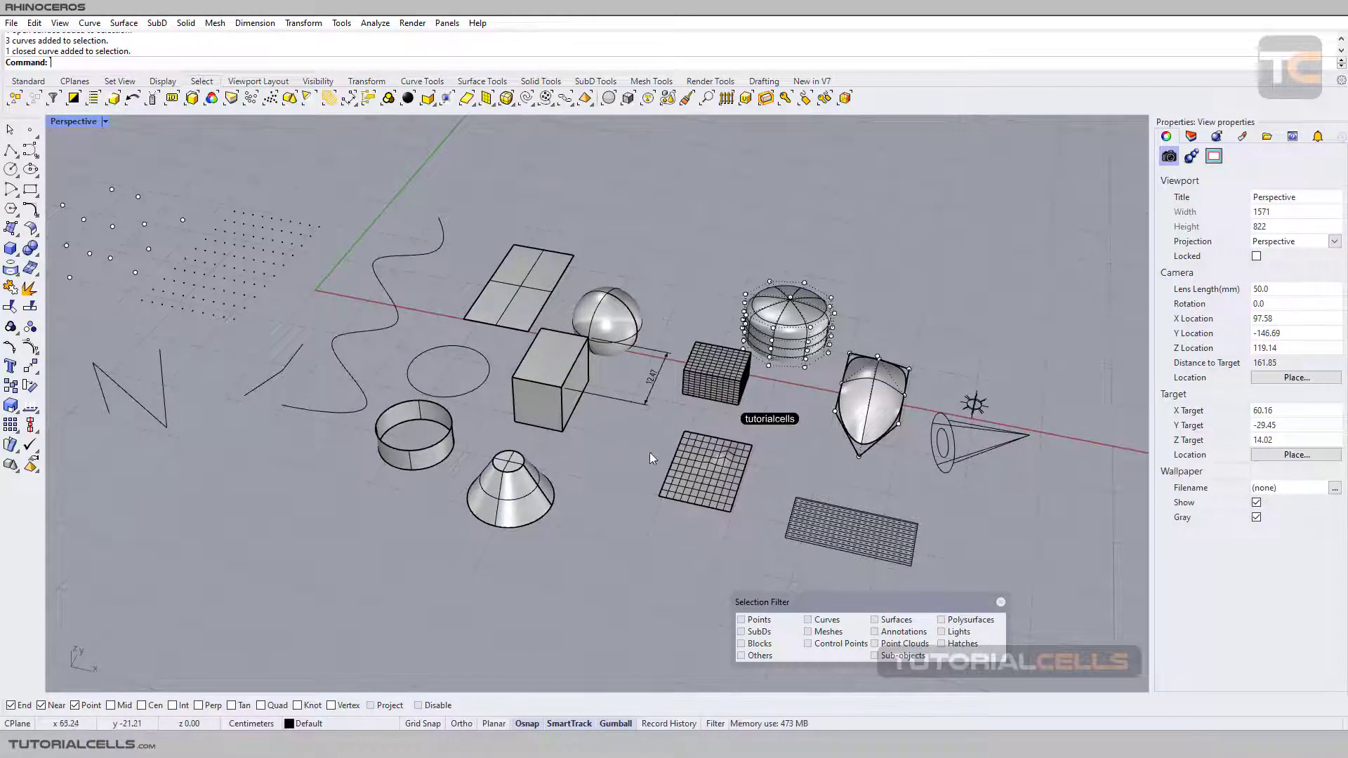
# Zoom, pan and orbit in close to the bumped mesh plane.
pyautogui.scroll(10, 705, 475)
pyautogui.keyDown('shift'); pyautogui.moveTo(727, 465); pyautogui.dragTo(636, 440, button='right'); pyautogui.keyUp('shift')
pyautogui.scroll(6, 713, 427)
pyautogui.keyDown('shift'); pyautogui.moveTo(715, 427); pyautogui.dragTo(664, 459, button='right'); pyautogui.keyUp('shift')
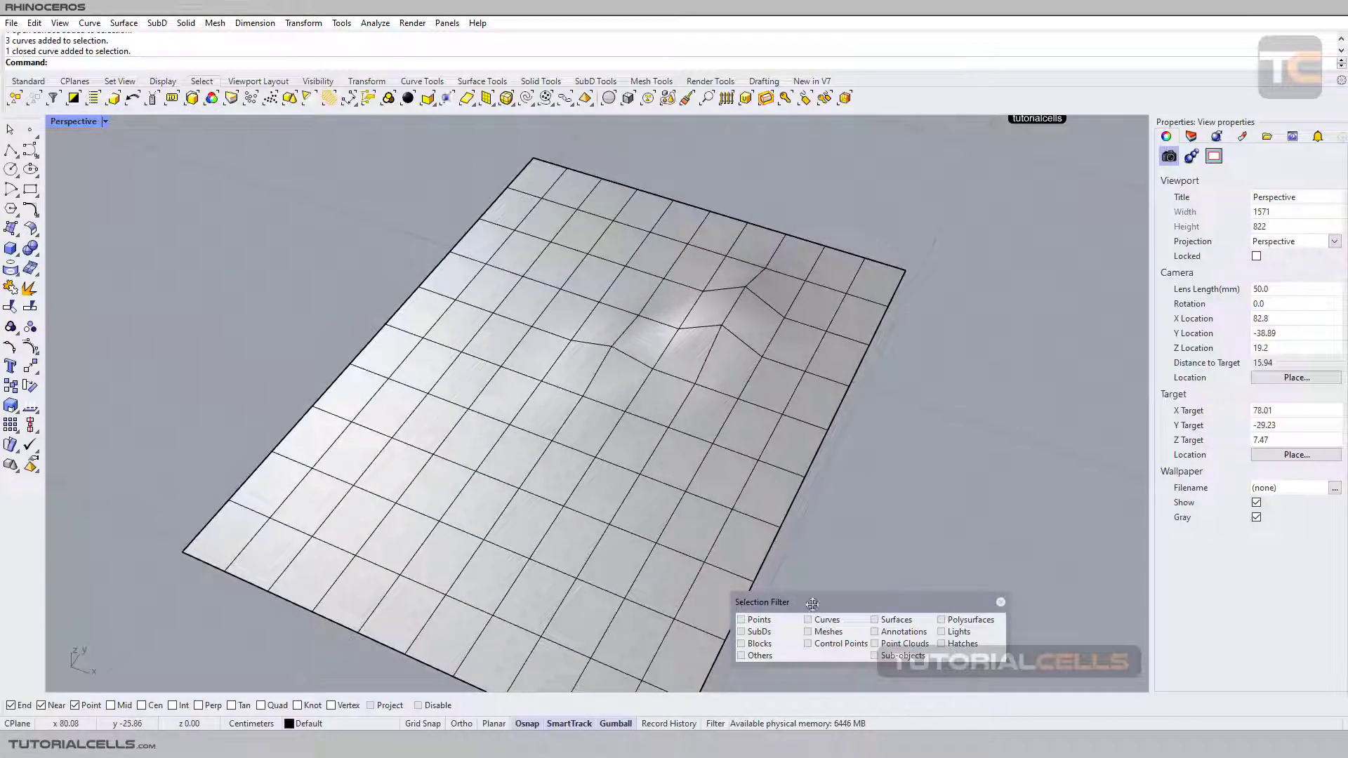
# Enable all object types plus sub-objects, crossing-select part of the mesh, then clear it with Esc.
pyautogui.click(877, 655)
pyautogui.moveTo(869, 300); pyautogui.dragTo(840, 318)
pyautogui.press('Escape')
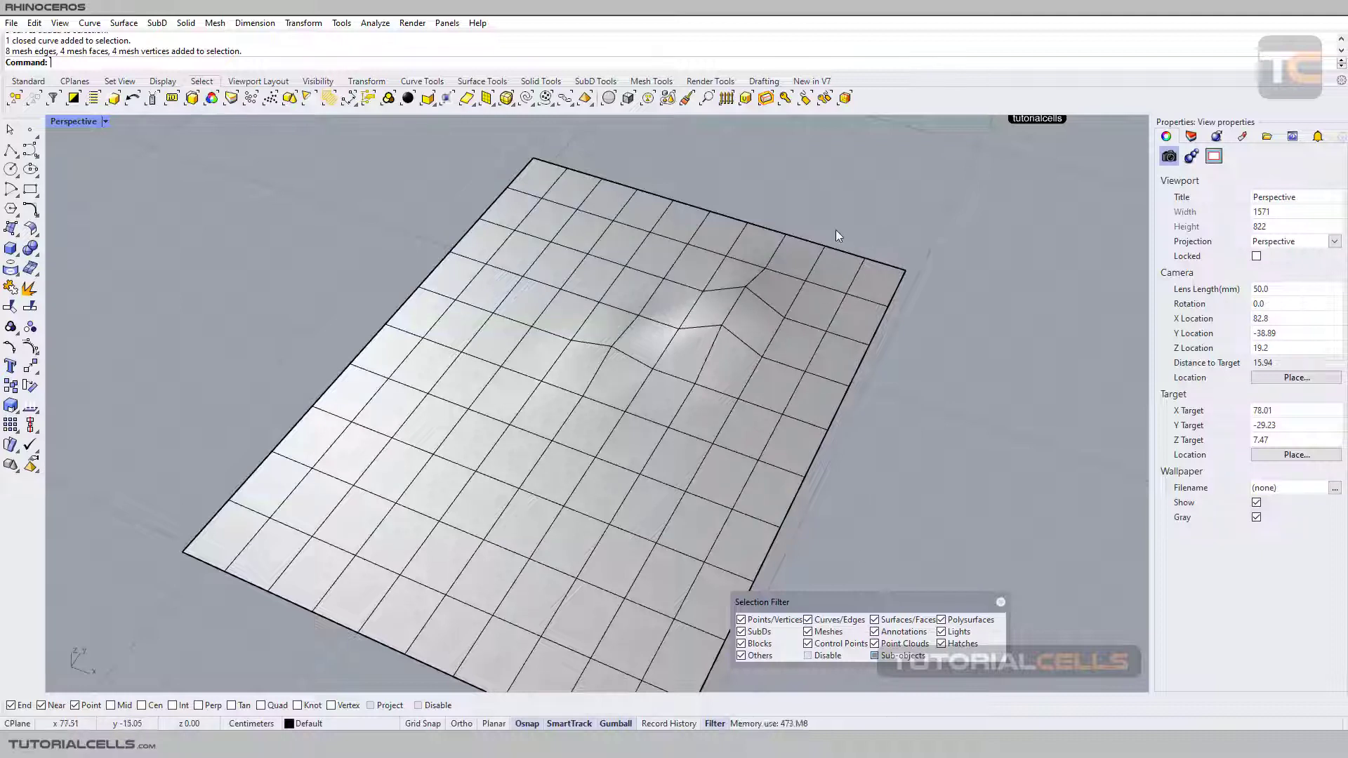
# Window-select the mesh's far corner face and lift it with the gumball's Z arrow.
pyautogui.moveTo(842, 231); pyautogui.dragTo(928, 319)
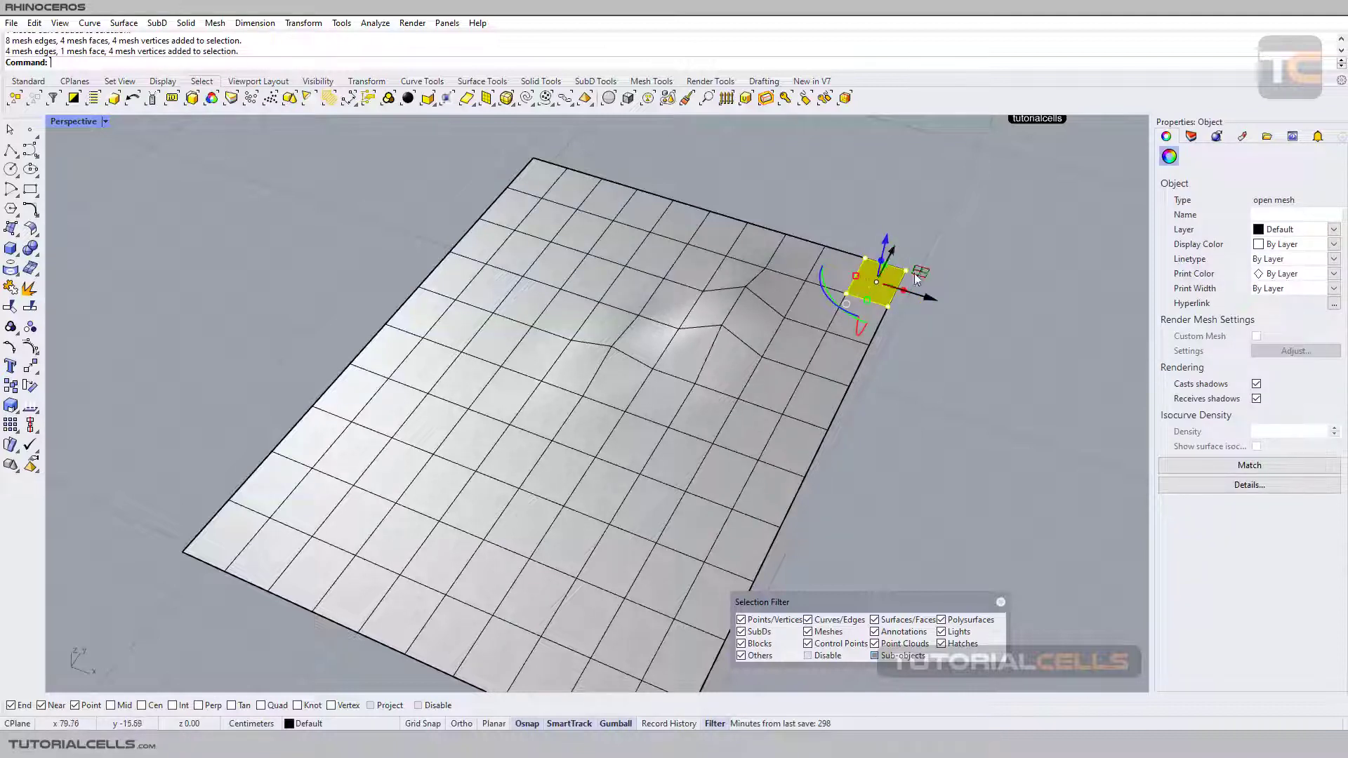
pyautogui.moveTo(883, 251); pyautogui.dragTo(886, 229)
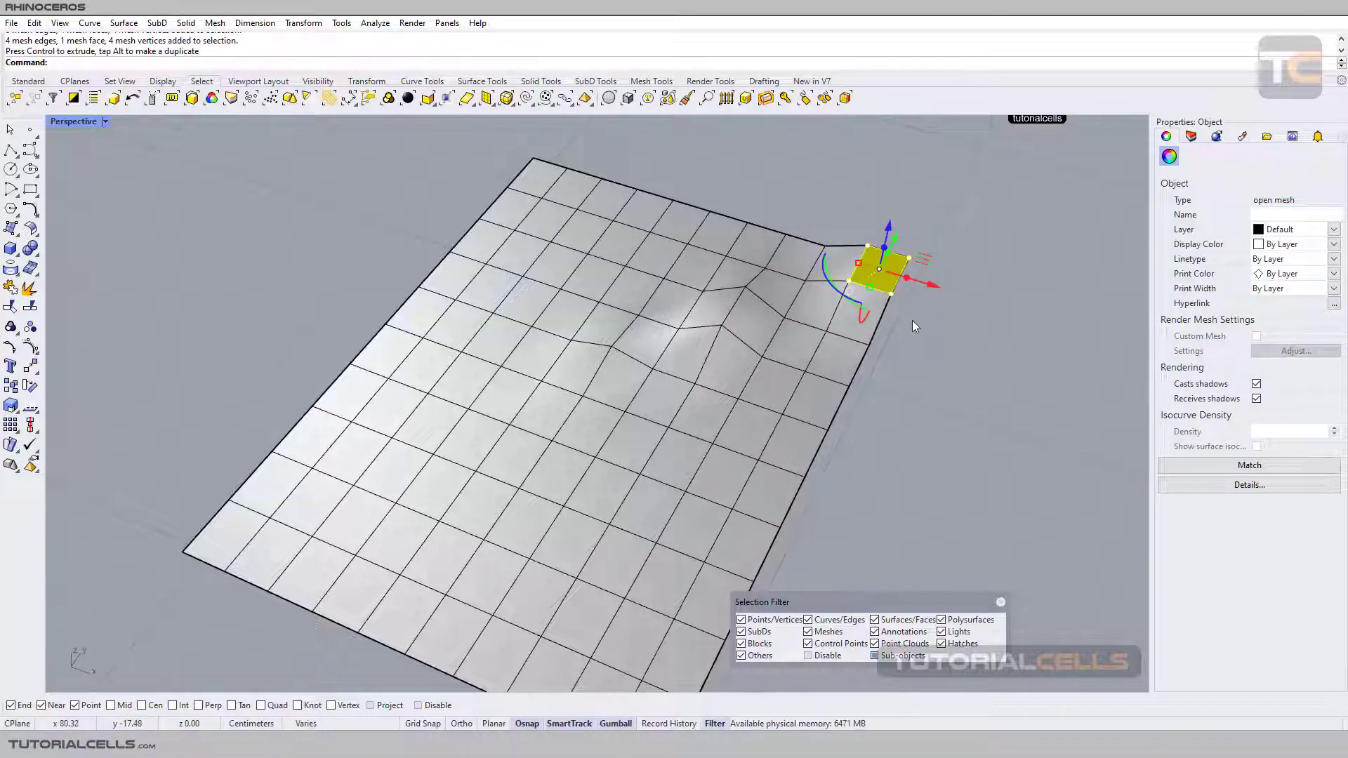
pyautogui.click(913, 320)
# Zoom out, orbit and pan to frame the raised face within the whole scene.
pyautogui.scroll(-3, 852, 364)
pyautogui.scroll(-3, 843, 351)
pyautogui.moveTo(828, 339); pyautogui.dragTo(772, 349, button='right')
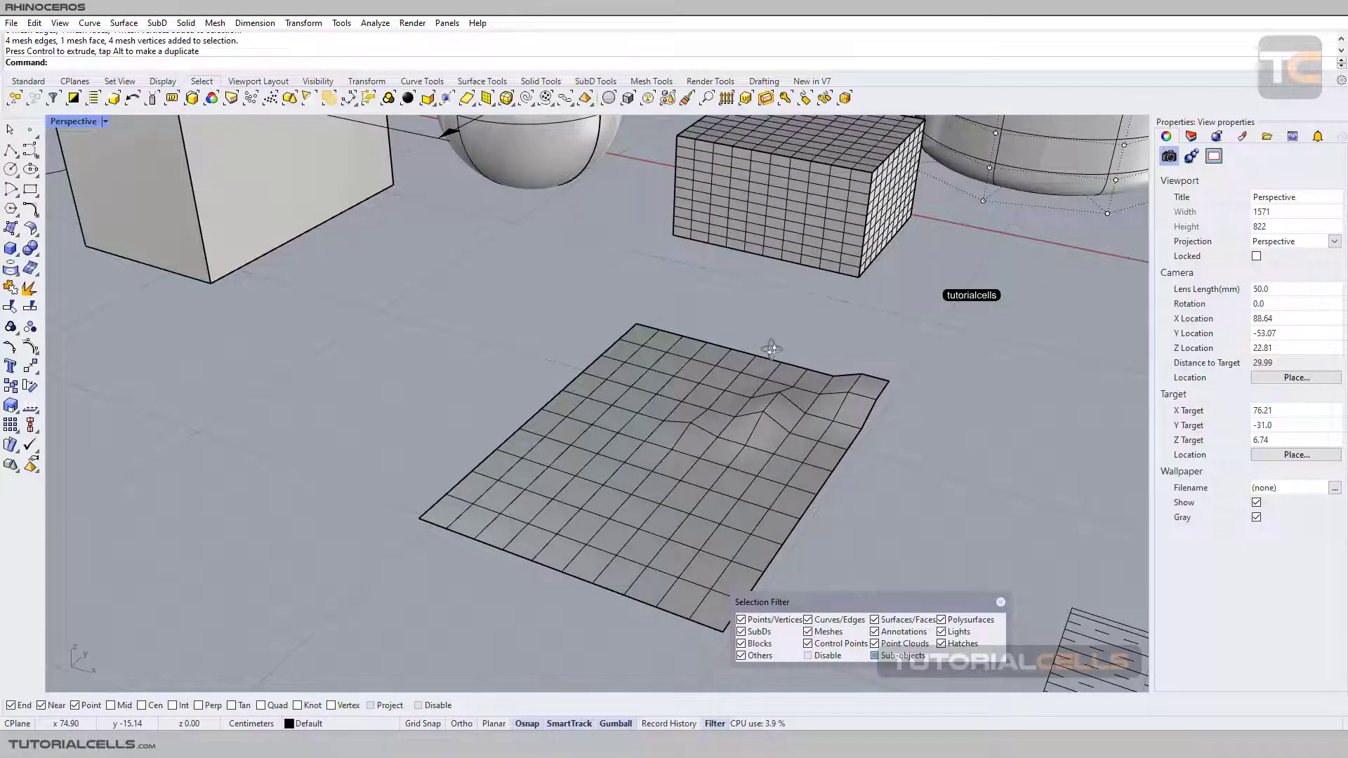
pyautogui.scroll(-9, 741, 352)
pyautogui.scroll(-9, 642, 369)
pyautogui.keyDown('shift'); pyautogui.moveTo(634, 368); pyautogui.dragTo(640, 401, button='right'); pyautogui.keyUp('shift')
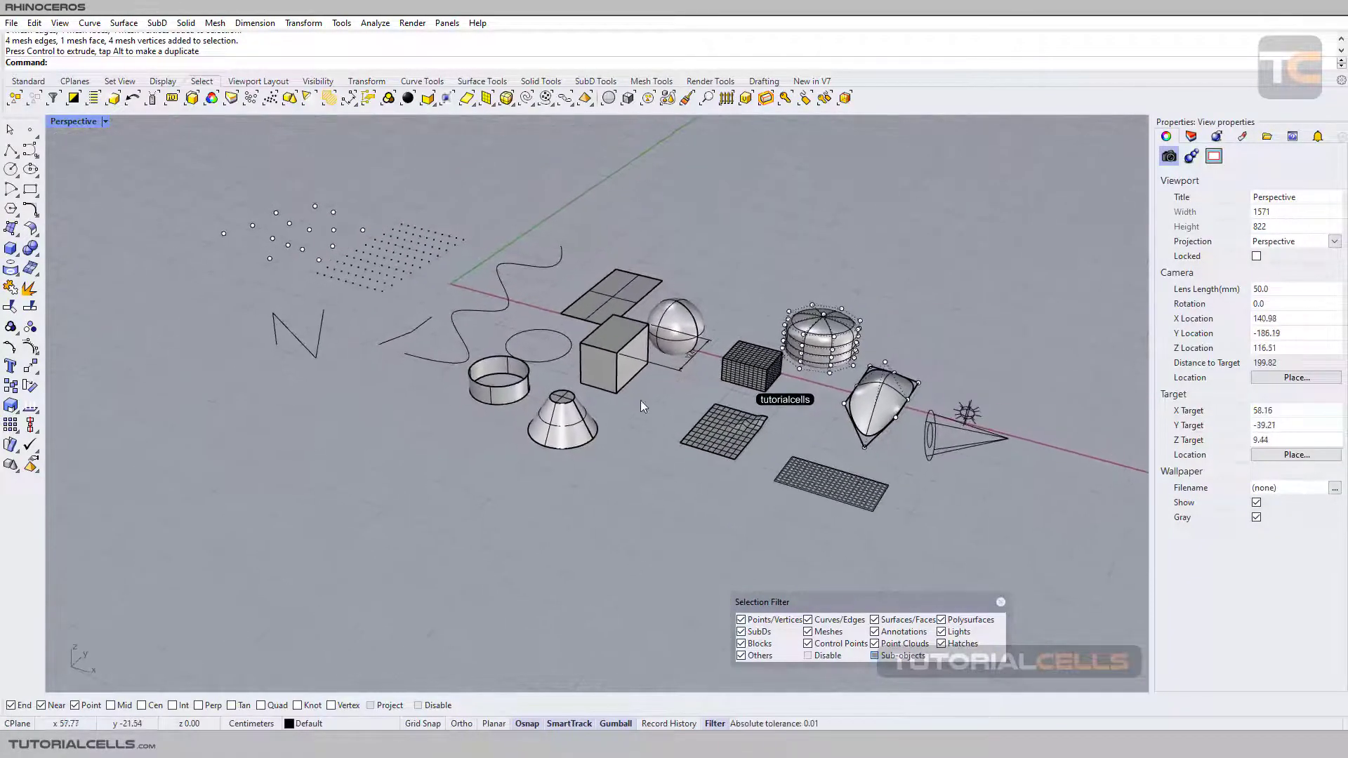